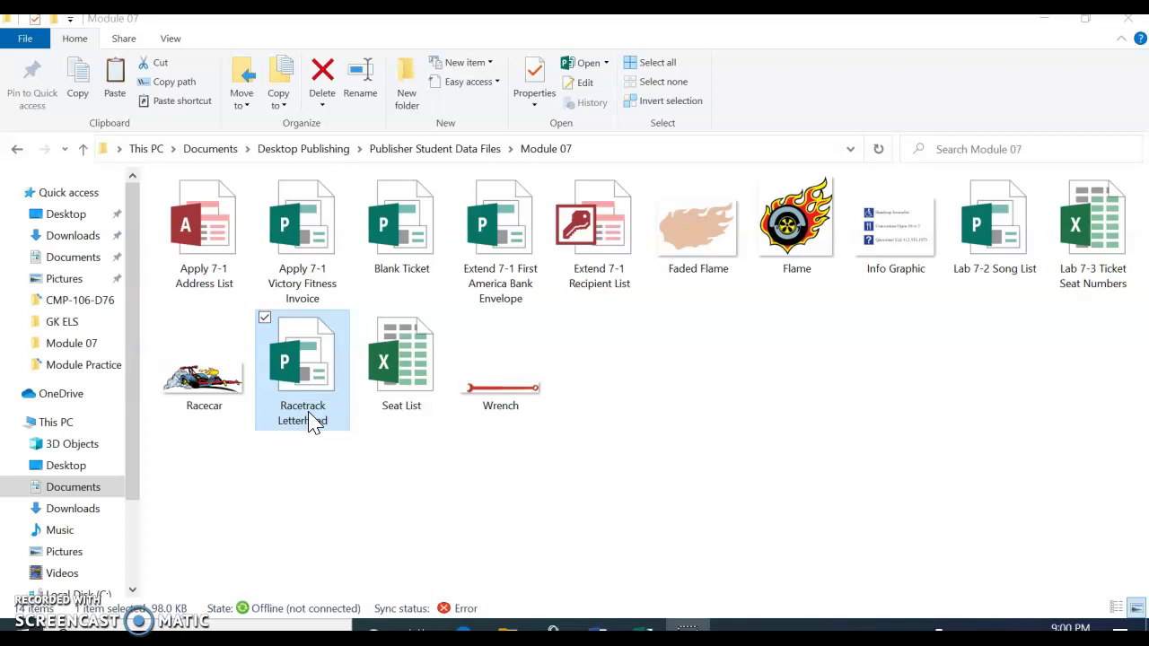
# - Open Racetrack Letterhead from the Module 07 folder in File Explorer
pyautogui.click(331, 414)
pyautogui.doubleClick(332, 418)
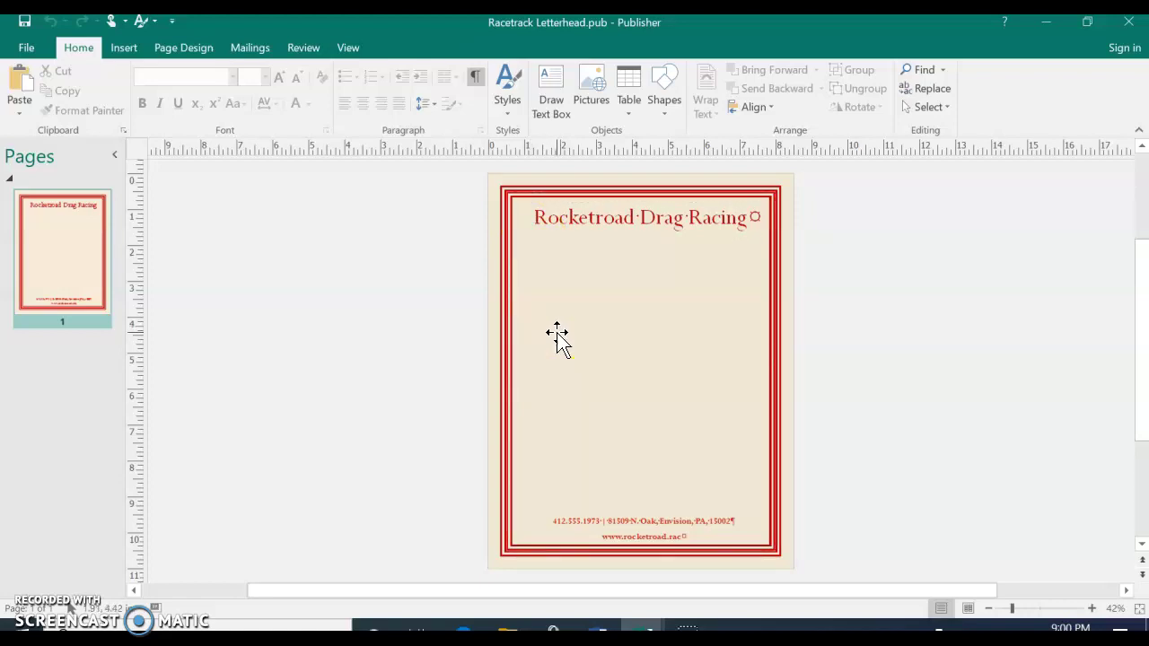
# - Let the Racetrack Letterhead publication finish loading on its Rocketroad Drag Racing page
pyautogui.click(608, 341)
# - Switch to editing master page A, reopening it with Ctrl+M after a brief return to page 1
pyautogui.click(349, 48)
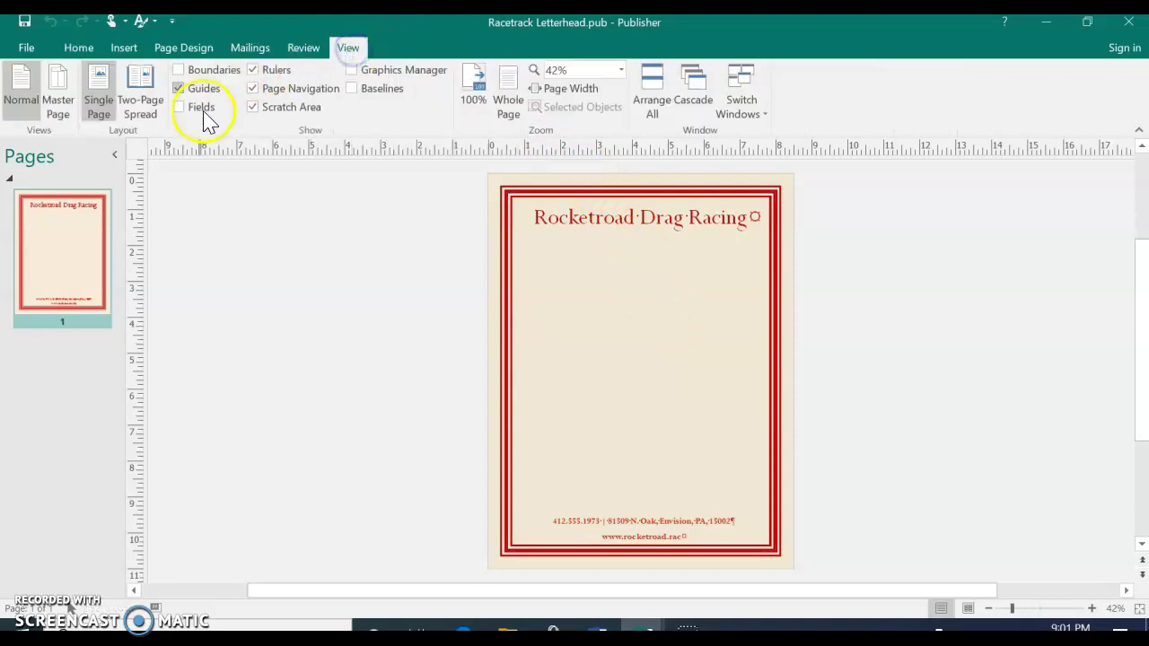
pyautogui.click(46, 102)
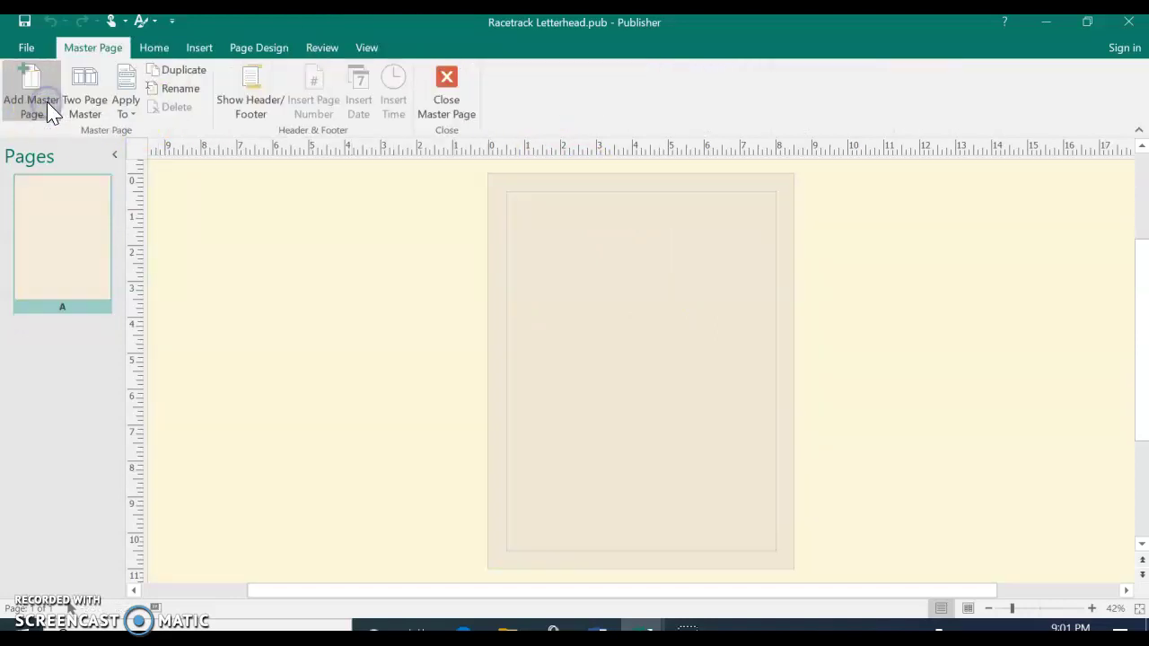
pyautogui.click(448, 79)
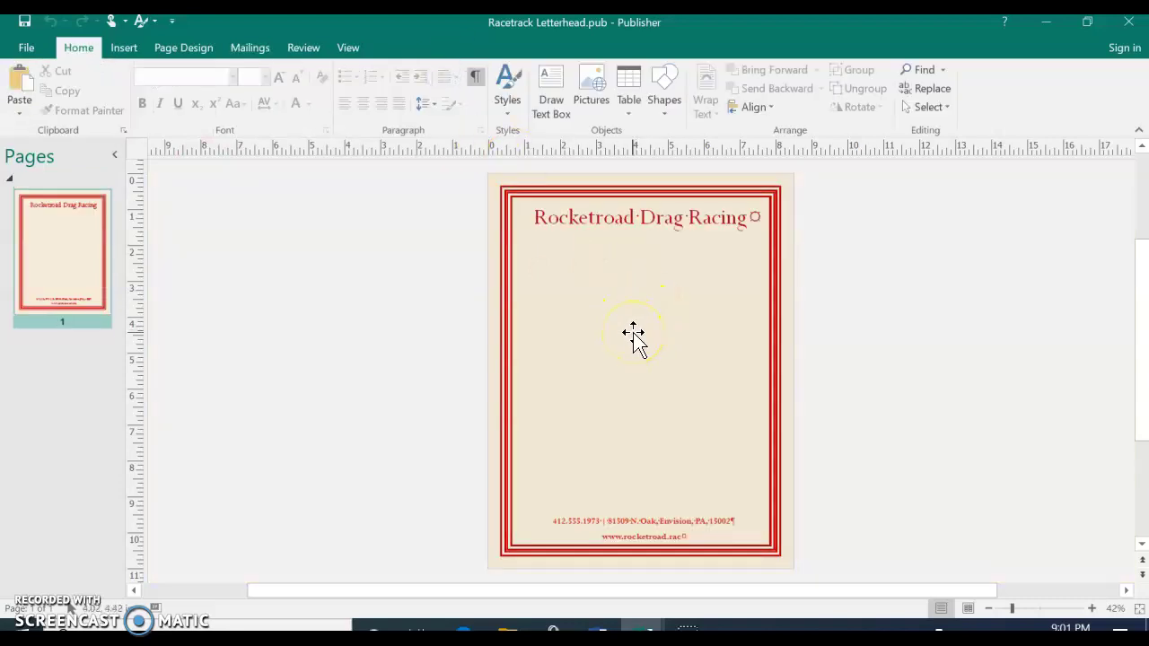
pyautogui.hotkey('ctrl', 'm')
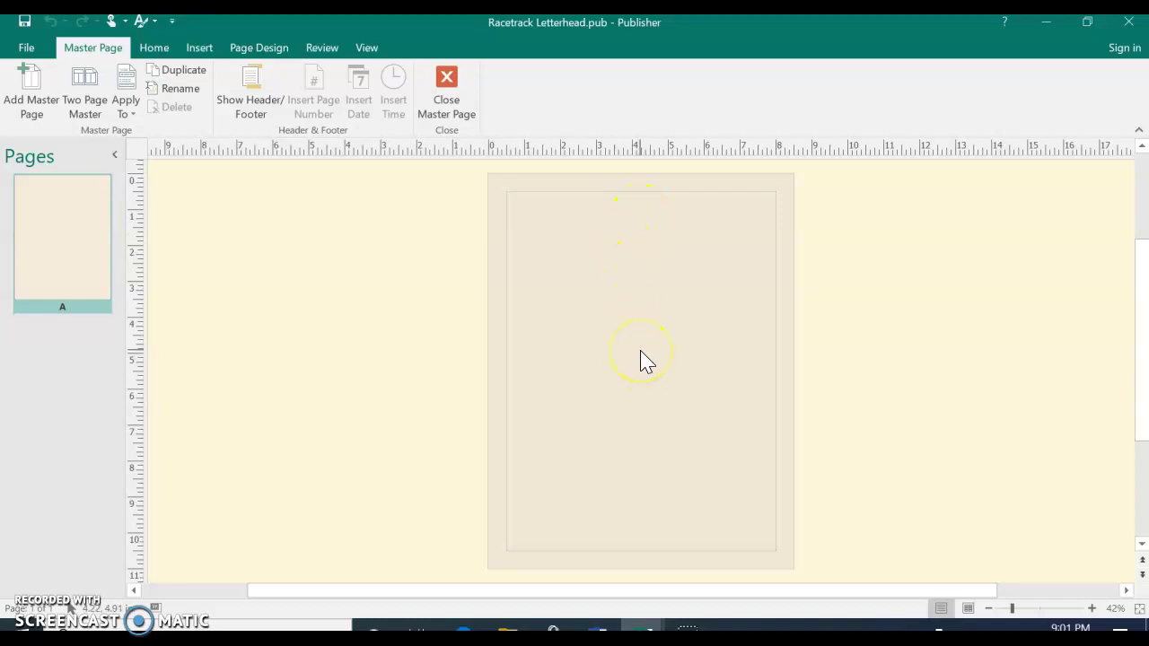
# - Insert the Flame picture from Publisher Student Data Files > Module 07 onto the master page
pyautogui.click(213, 54)
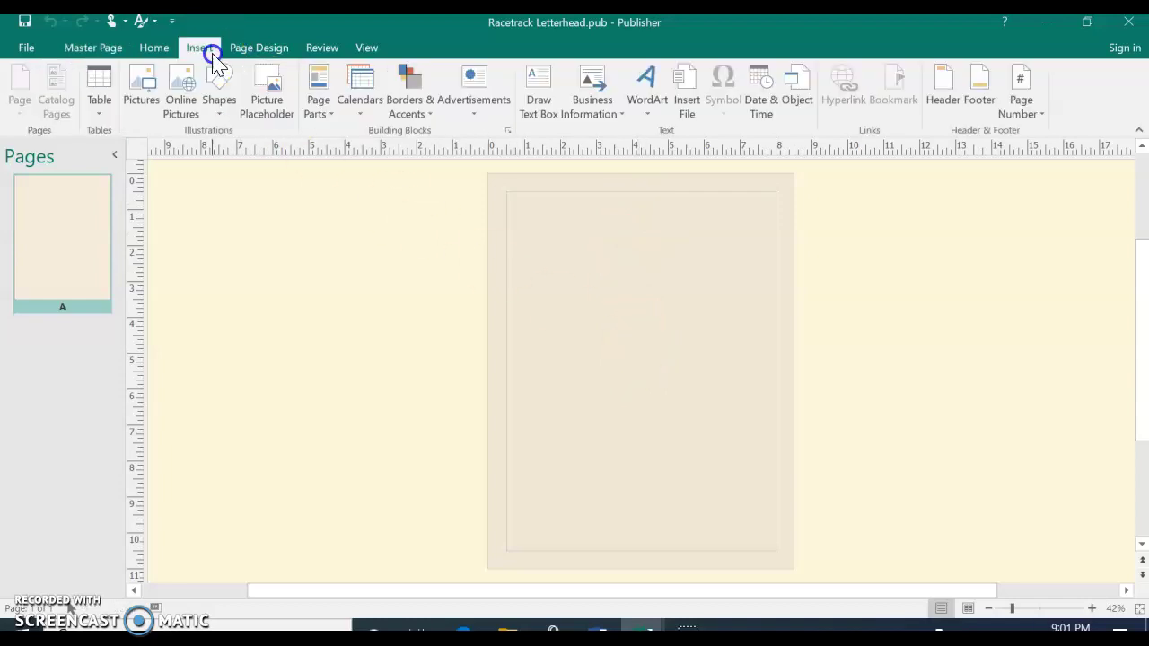
pyautogui.click(130, 99)
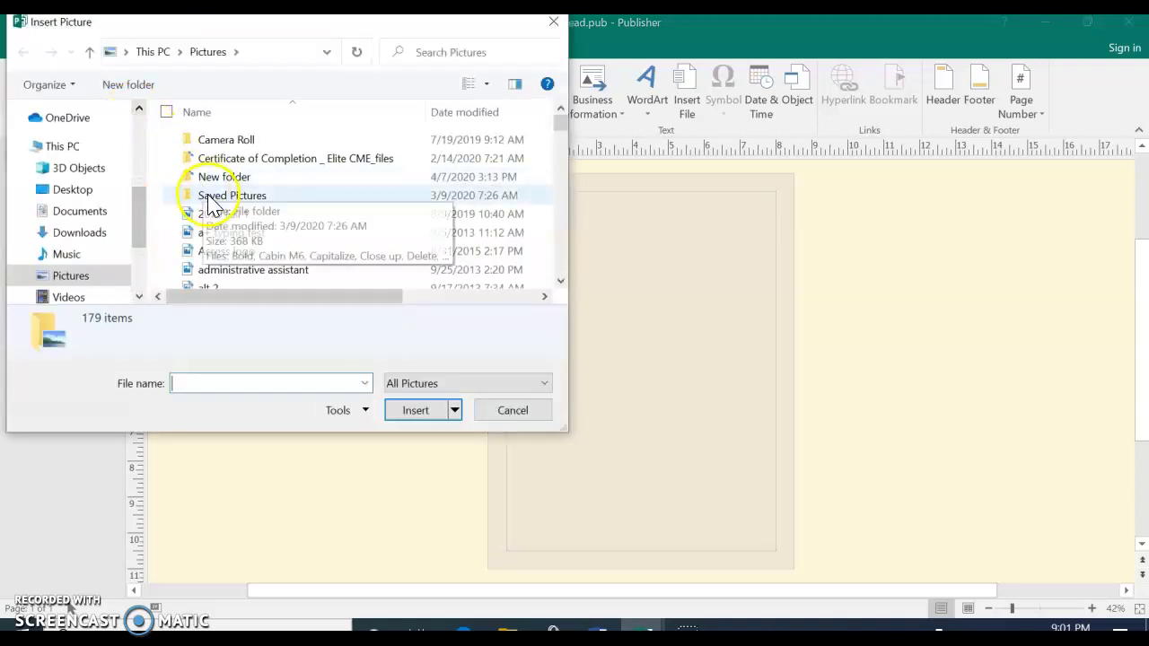
pyautogui.click(94, 215)
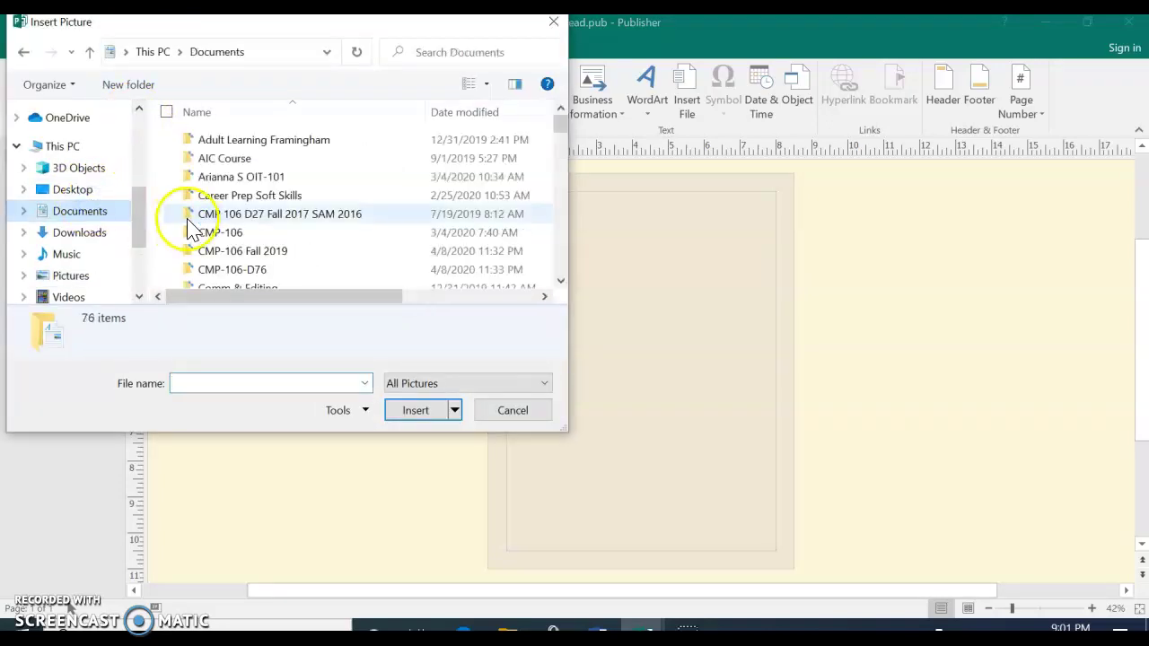
pyautogui.scroll(-1, 245, 270)
pyautogui.scroll(-2, 249, 274)
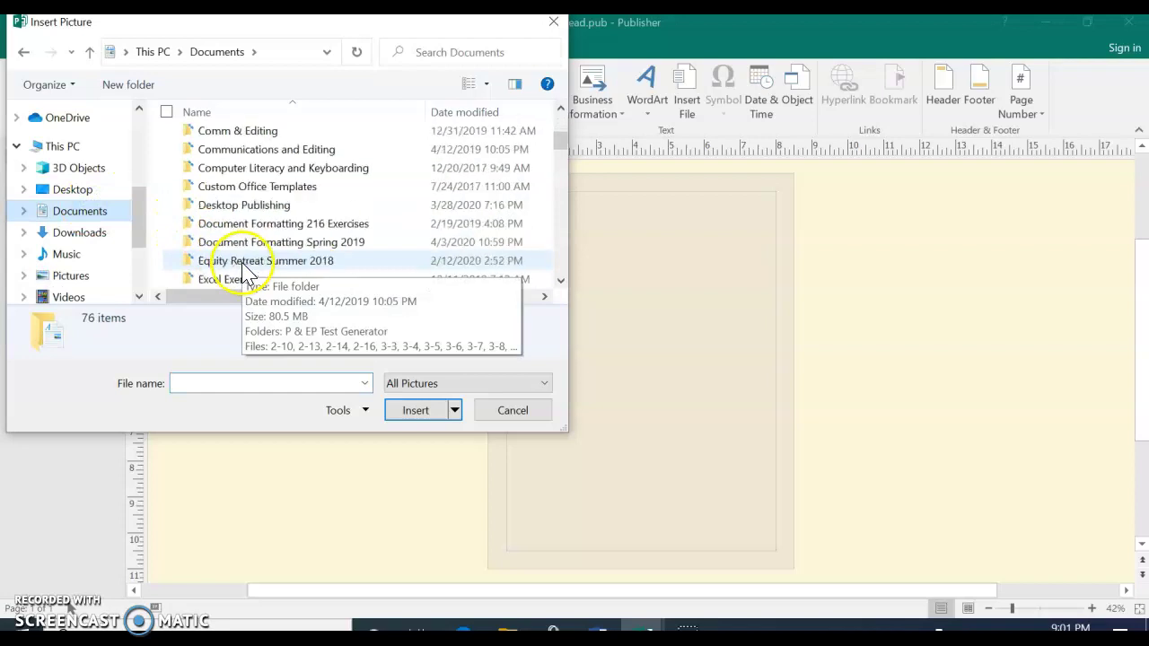
pyautogui.doubleClick(250, 207)
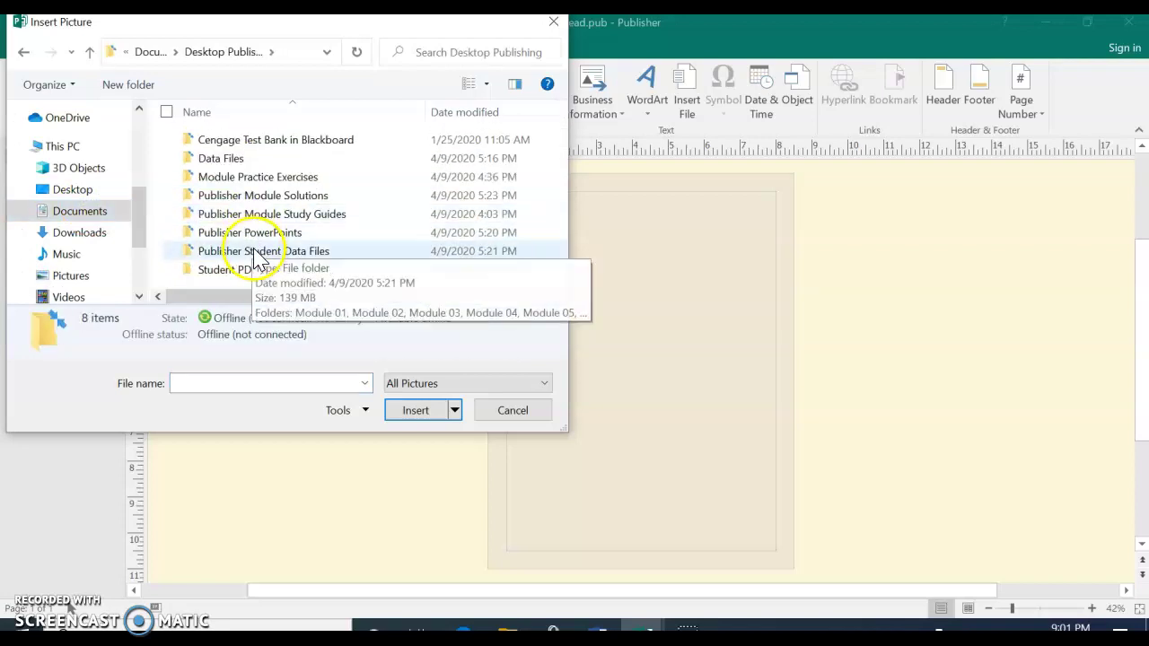
pyautogui.doubleClick(254, 252)
pyautogui.doubleClick(249, 254)
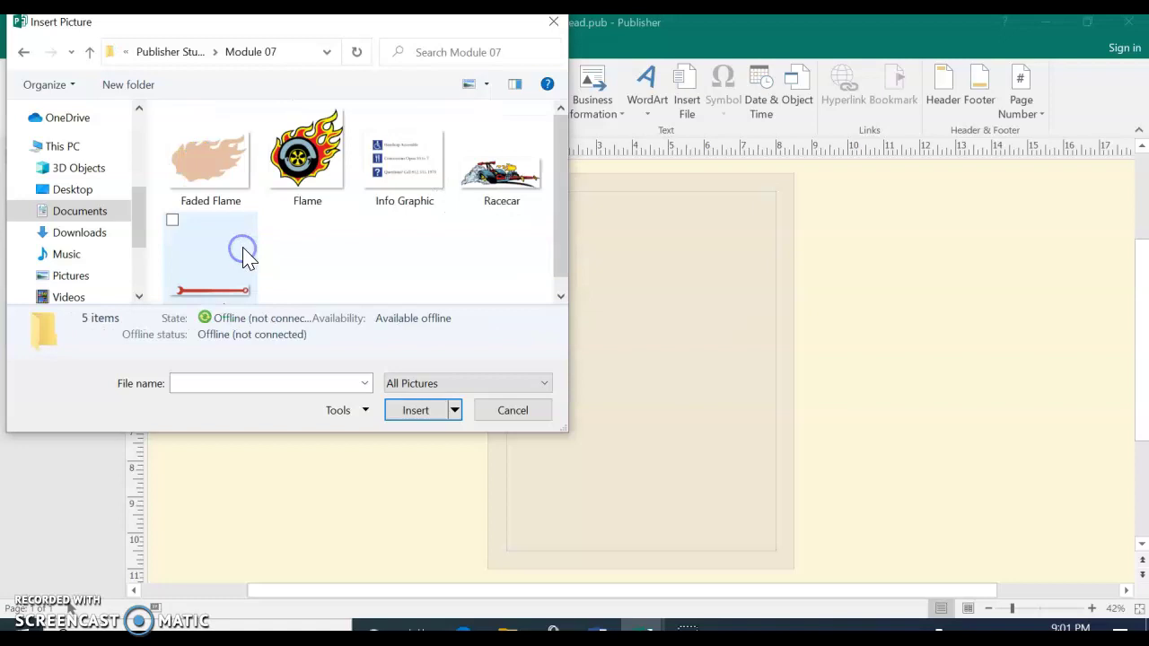
pyautogui.click(287, 175)
pyautogui.click(413, 410)
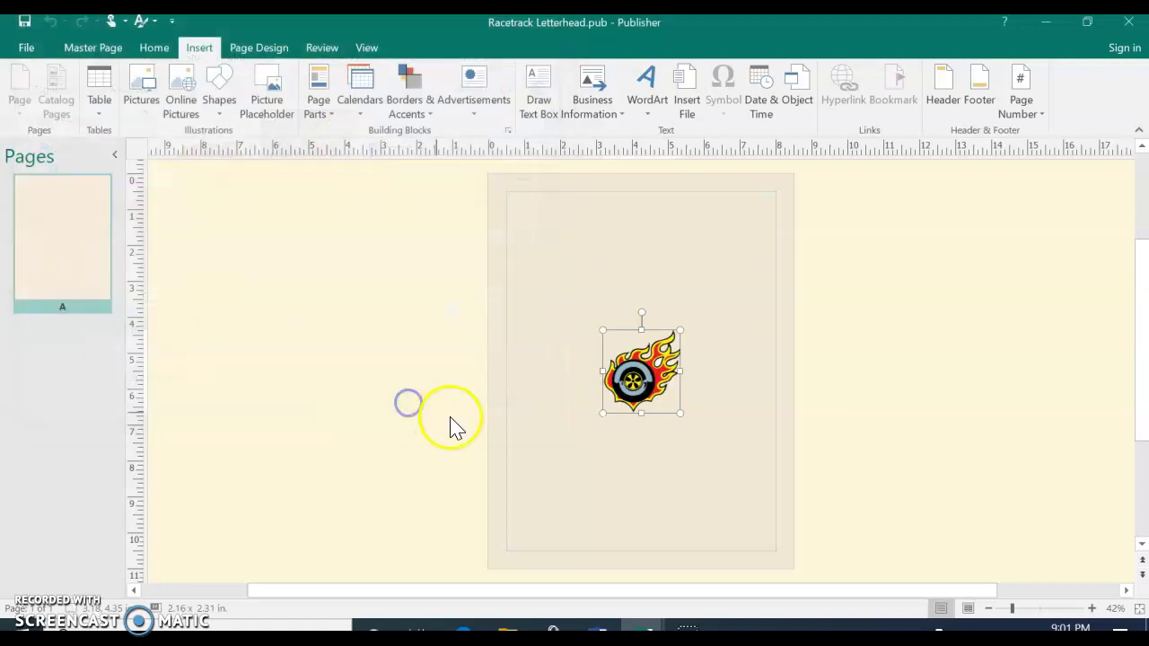
# - Stretch the Flame picture to about 6.93" wide by 6.88" tall across the master page
pyautogui.click(647, 330)
pyautogui.click(640, 334)
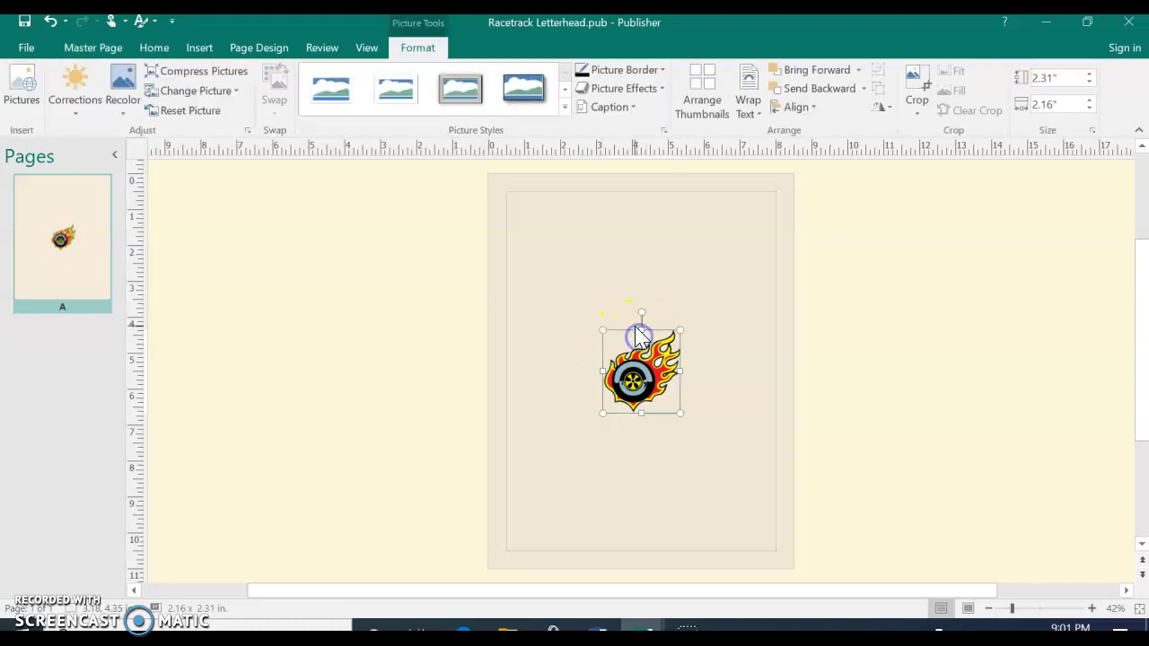
pyautogui.moveTo(644, 307); pyautogui.dragTo(641, 260)
pyautogui.moveTo(646, 412); pyautogui.dragTo(647, 509)
pyautogui.moveTo(601, 384); pyautogui.dragTo(518, 372)
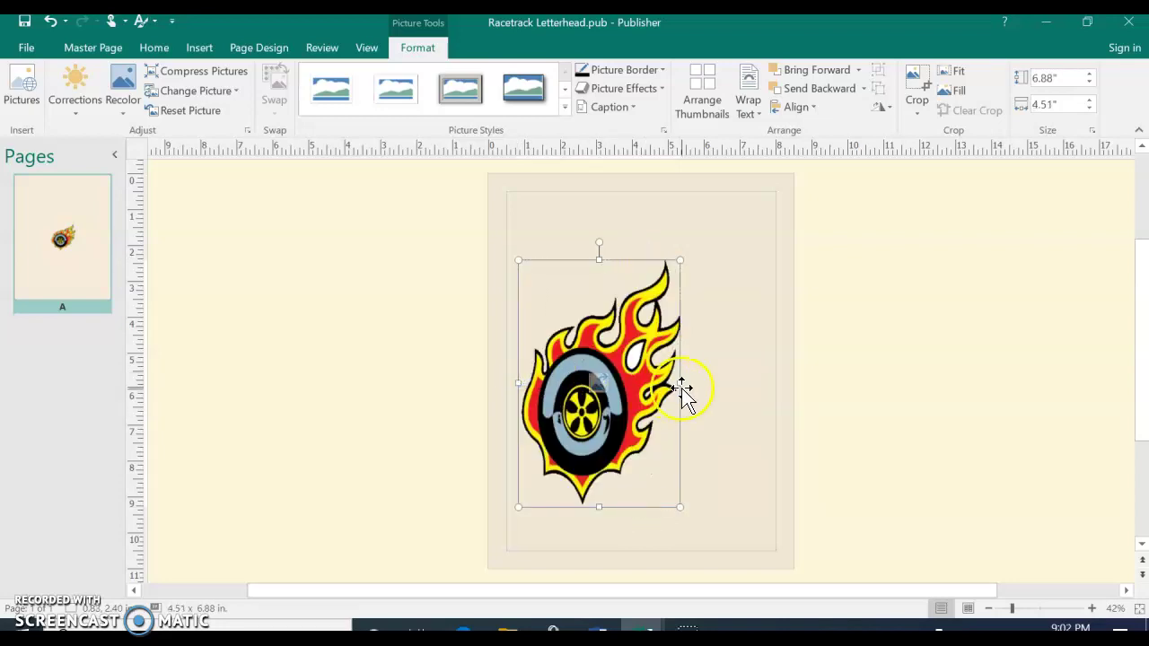
pyautogui.moveTo(680, 384); pyautogui.dragTo(767, 388)
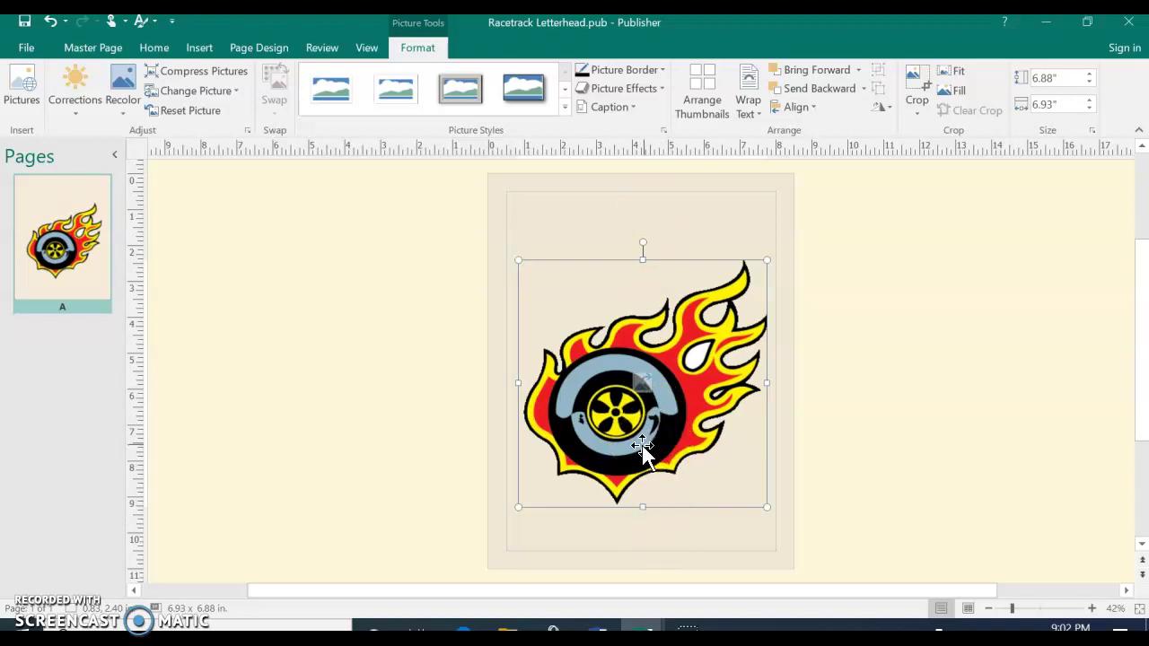
pyautogui.click(654, 439)
pyautogui.click(655, 386)
pyautogui.click(669, 355)
# - Set the Flame picture's transparency to 90% in Format Picture to create a faint watermark
pyautogui.rightClick(675, 354)
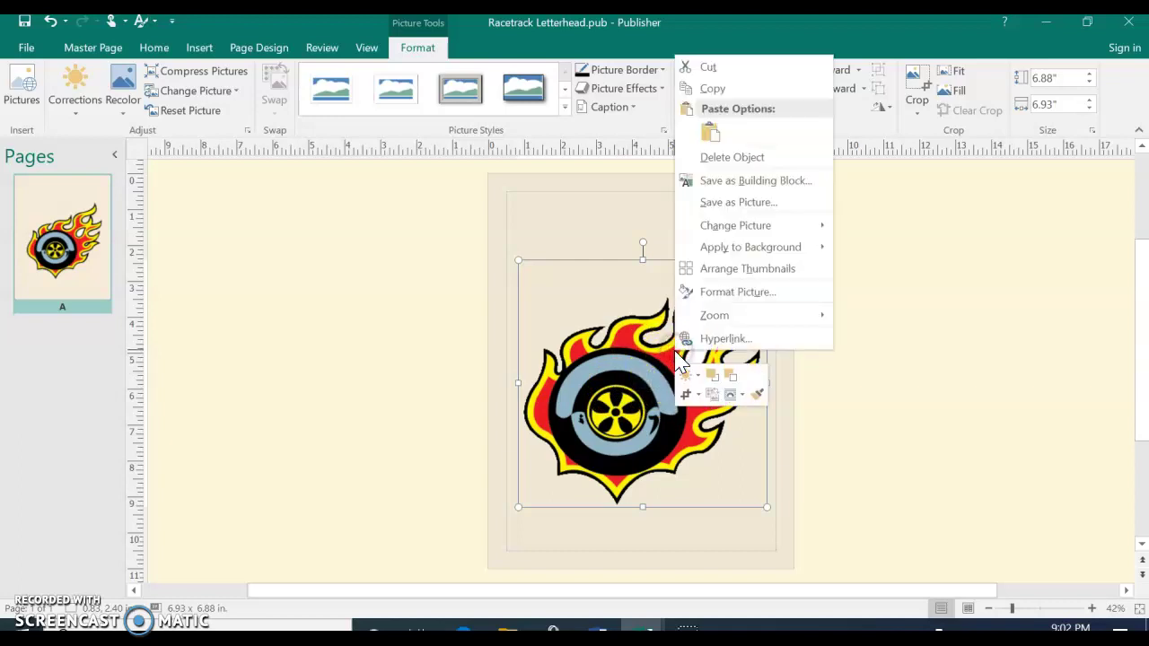
pyautogui.click(718, 297)
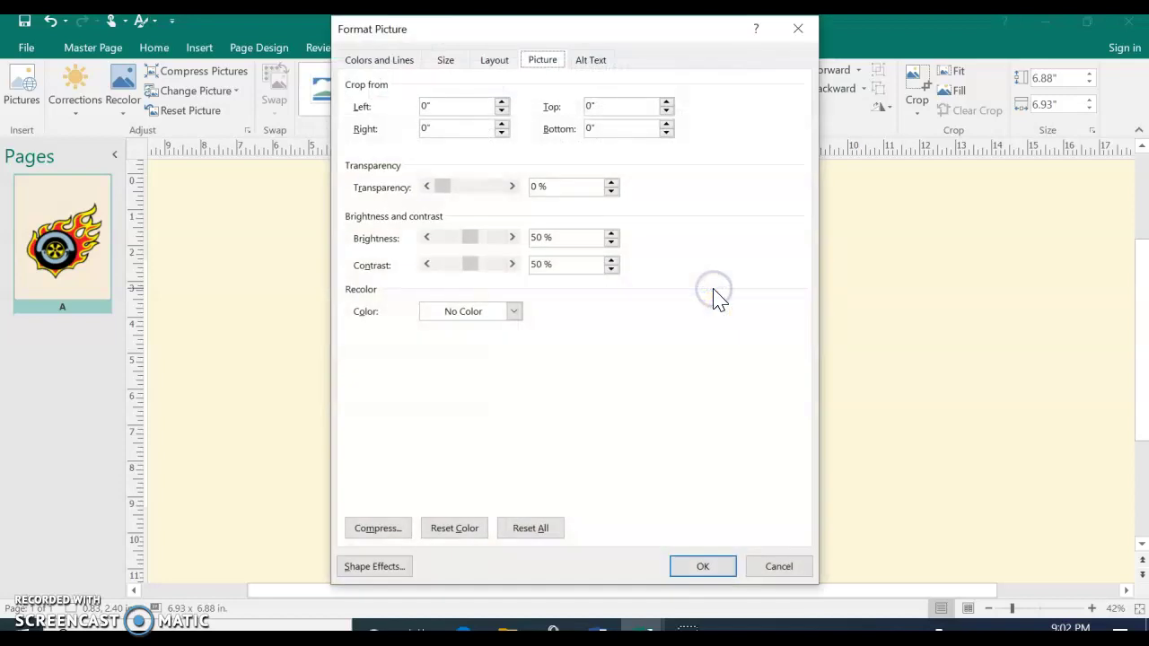
pyautogui.click(536, 185)
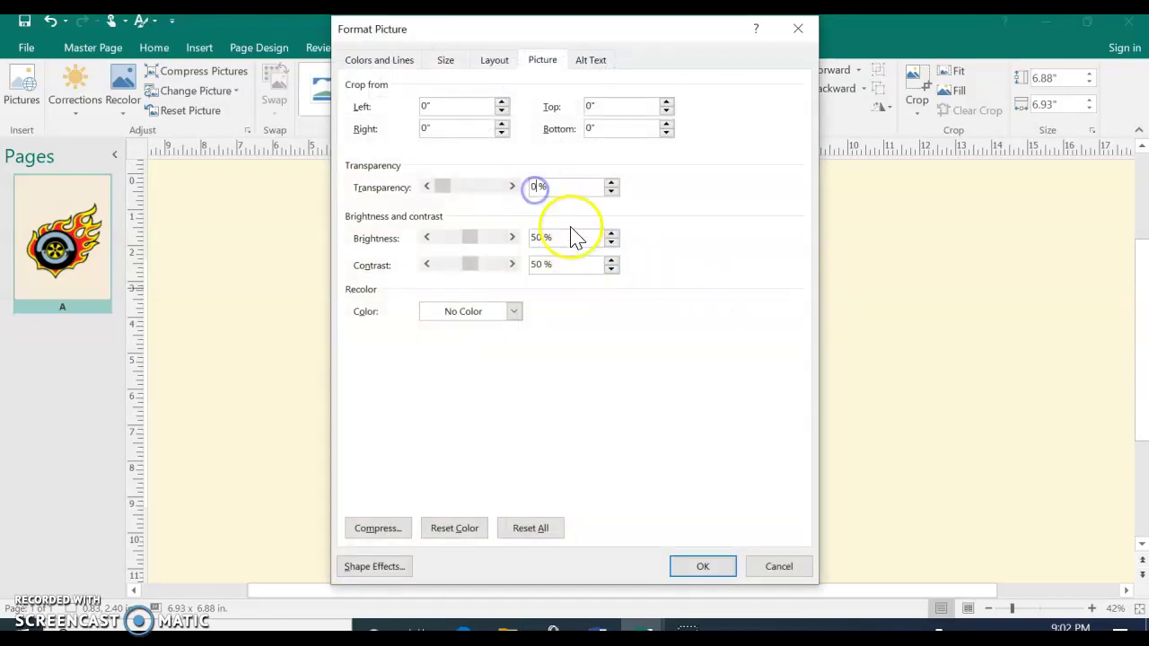
pyautogui.write('90')
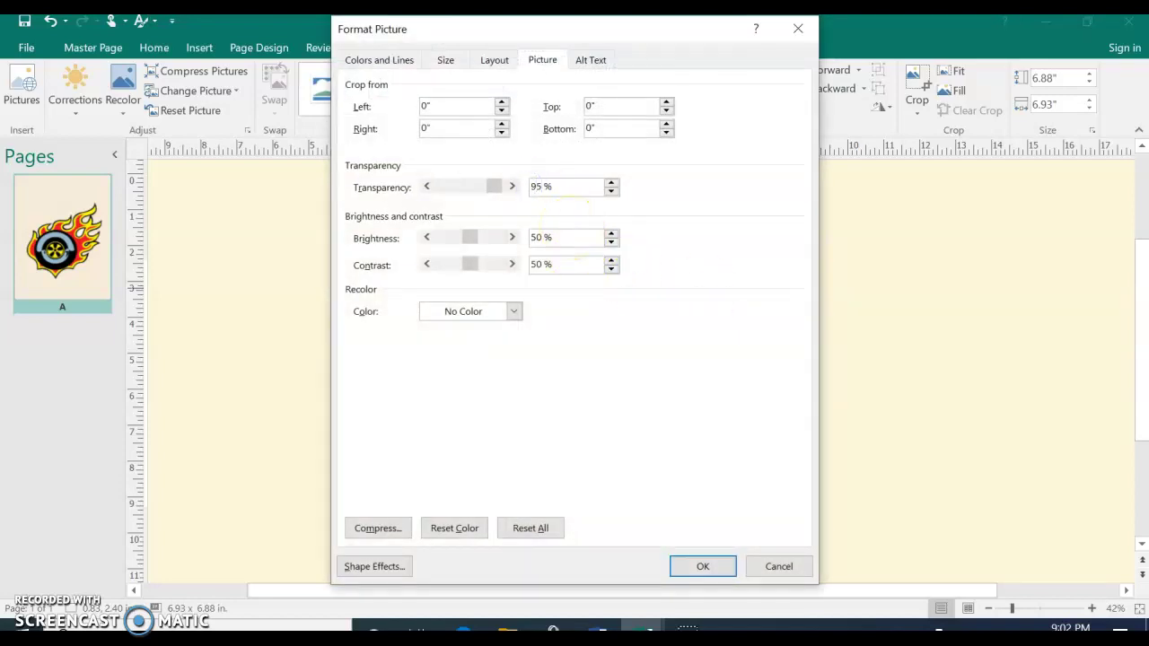
pyautogui.click(703, 566)
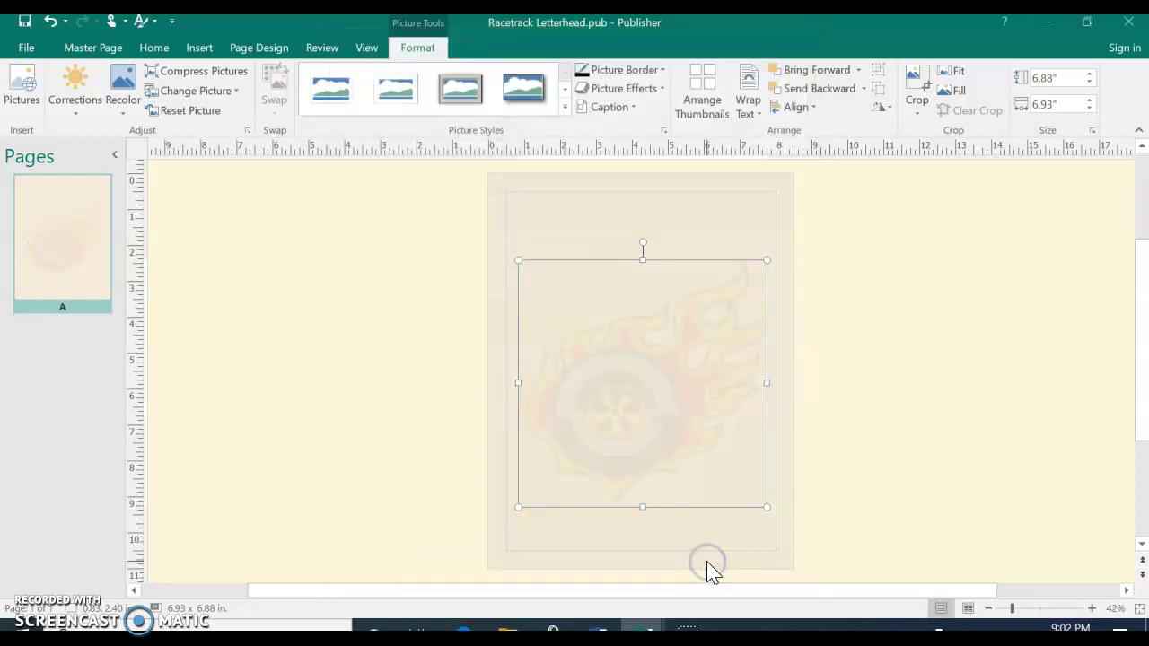
# - Leave the master page for letterhead page 1 and clear the selection on the red border
pyautogui.click(597, 223)
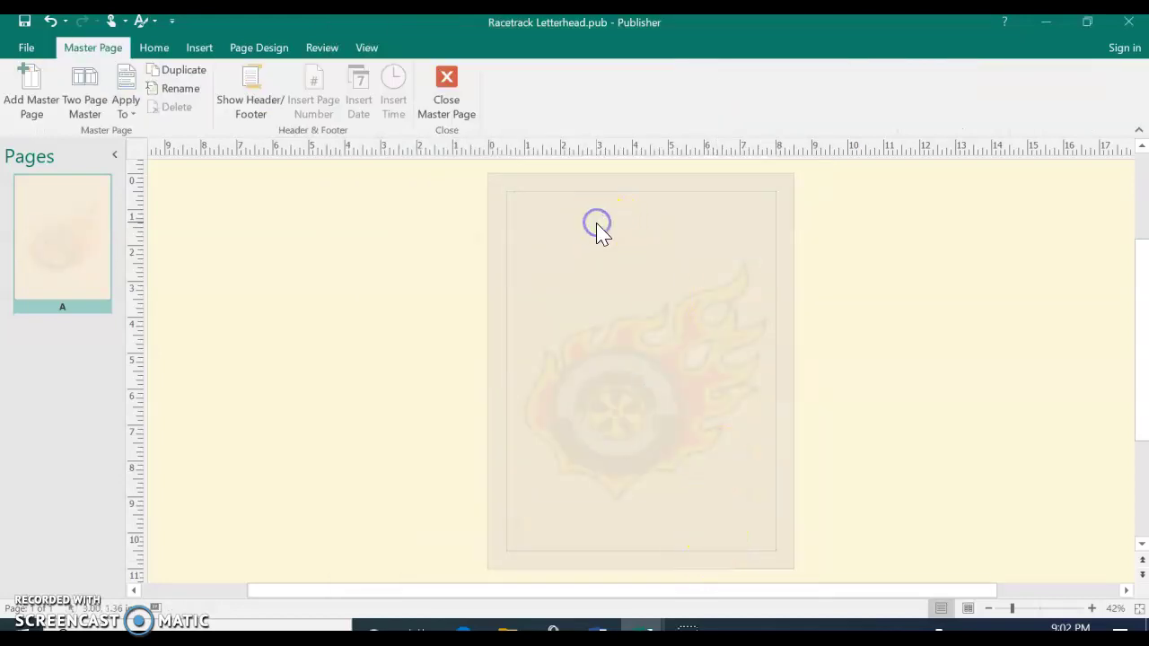
pyautogui.click(454, 81)
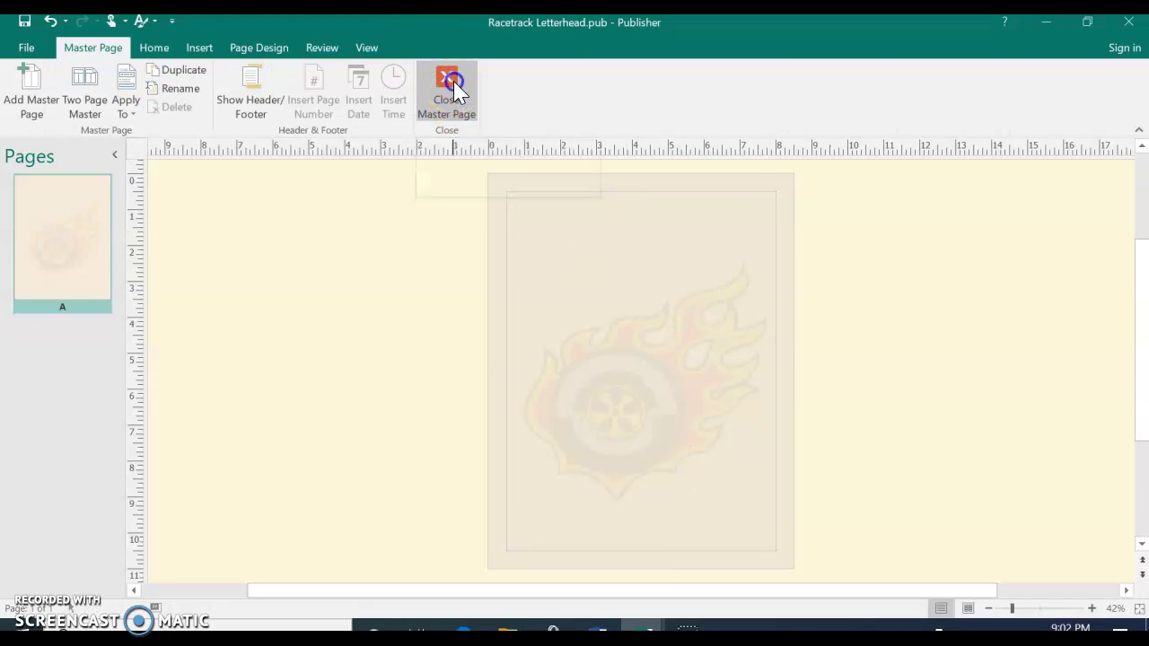
pyautogui.click(920, 417)
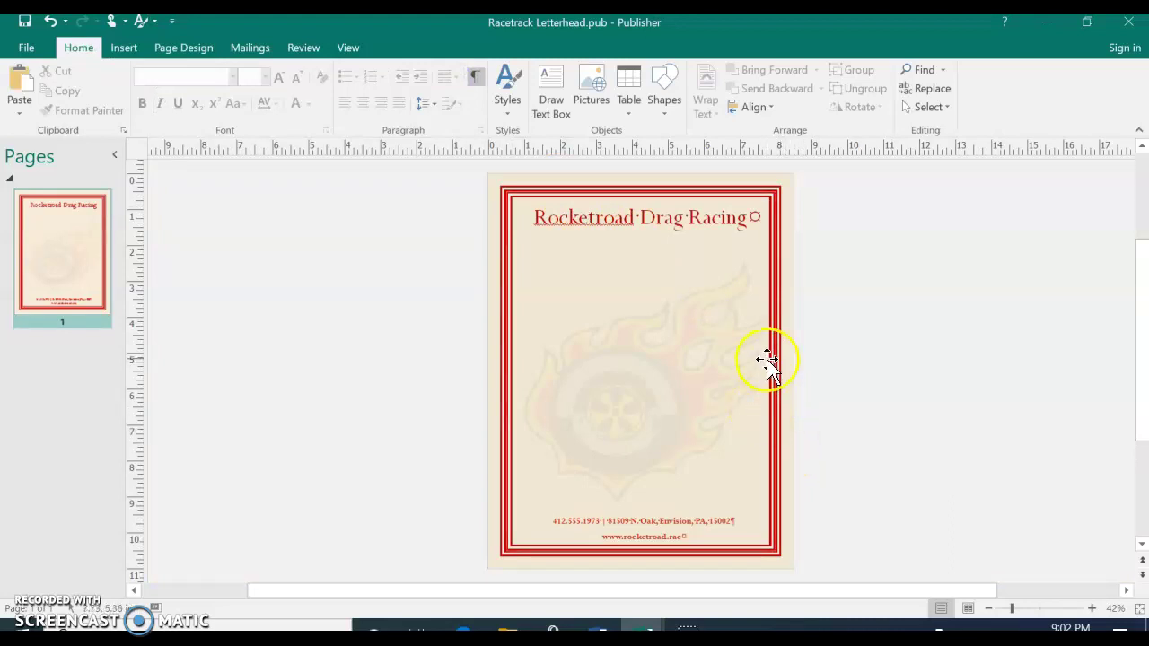
pyautogui.click(727, 359)
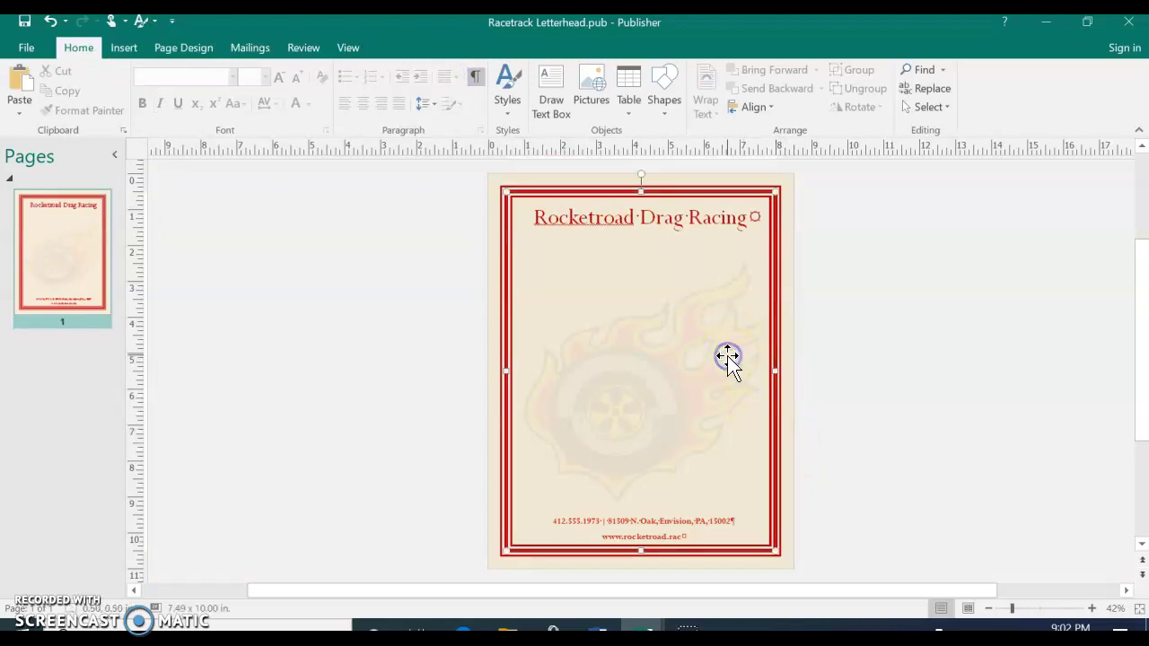
pyautogui.click(837, 340)
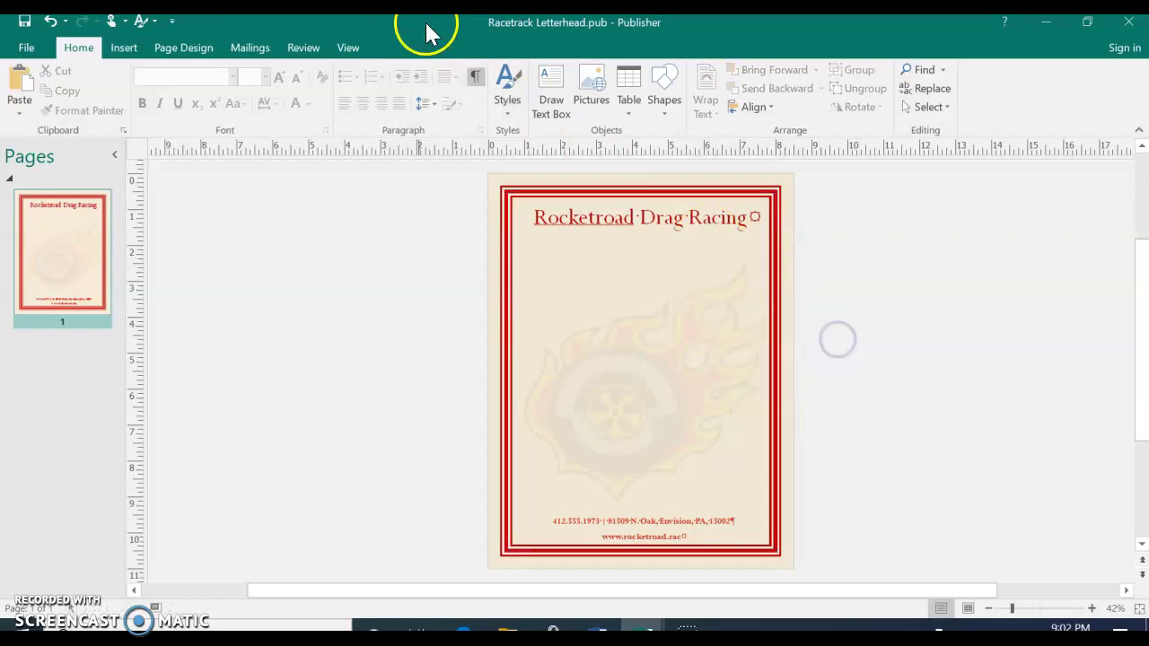
# - On the master page, shift the flame logo left, nudge it right twice, then return to page 1
pyautogui.click(348, 49)
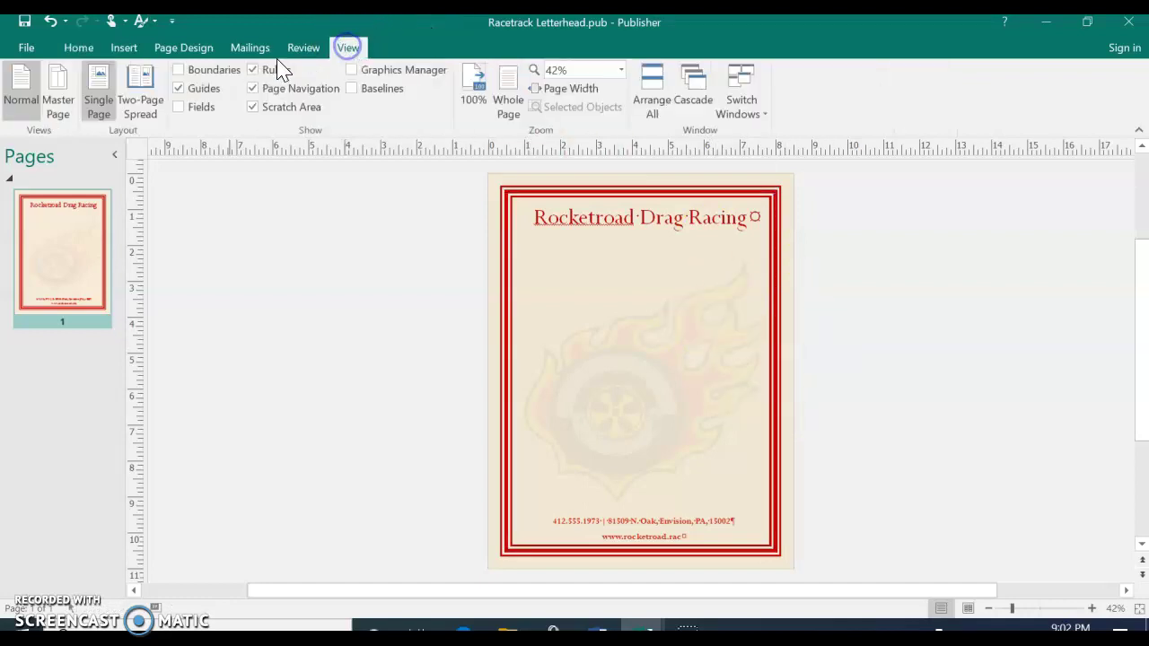
pyautogui.click(71, 89)
pyautogui.click(707, 396)
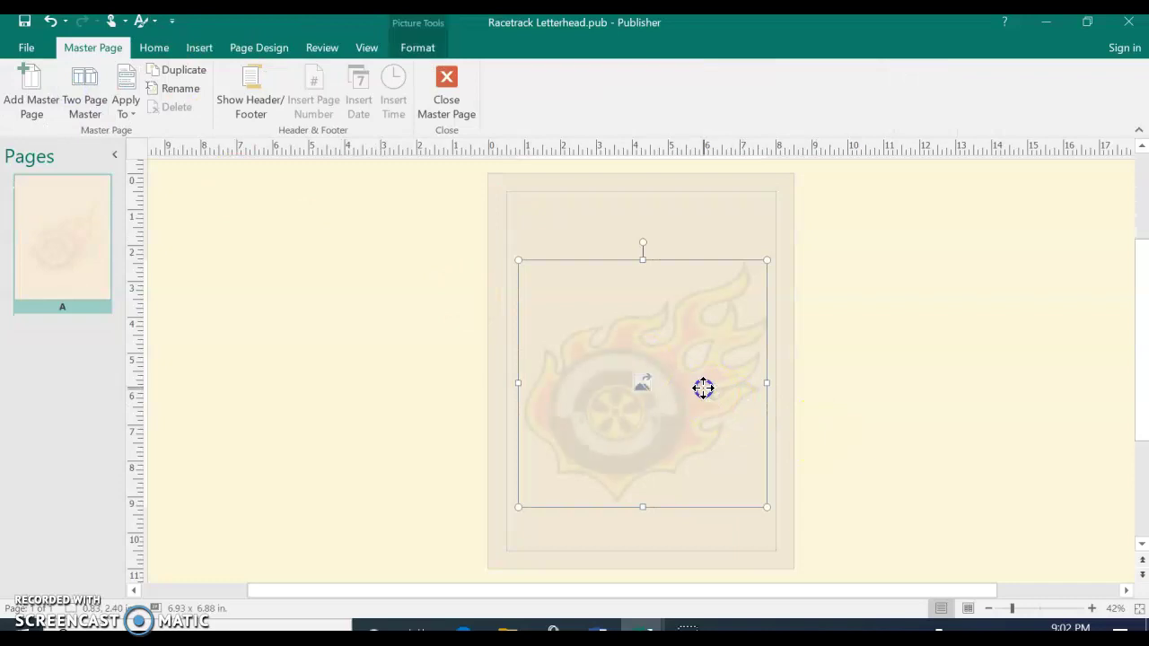
pyautogui.moveTo(703, 388); pyautogui.dragTo(691, 388)
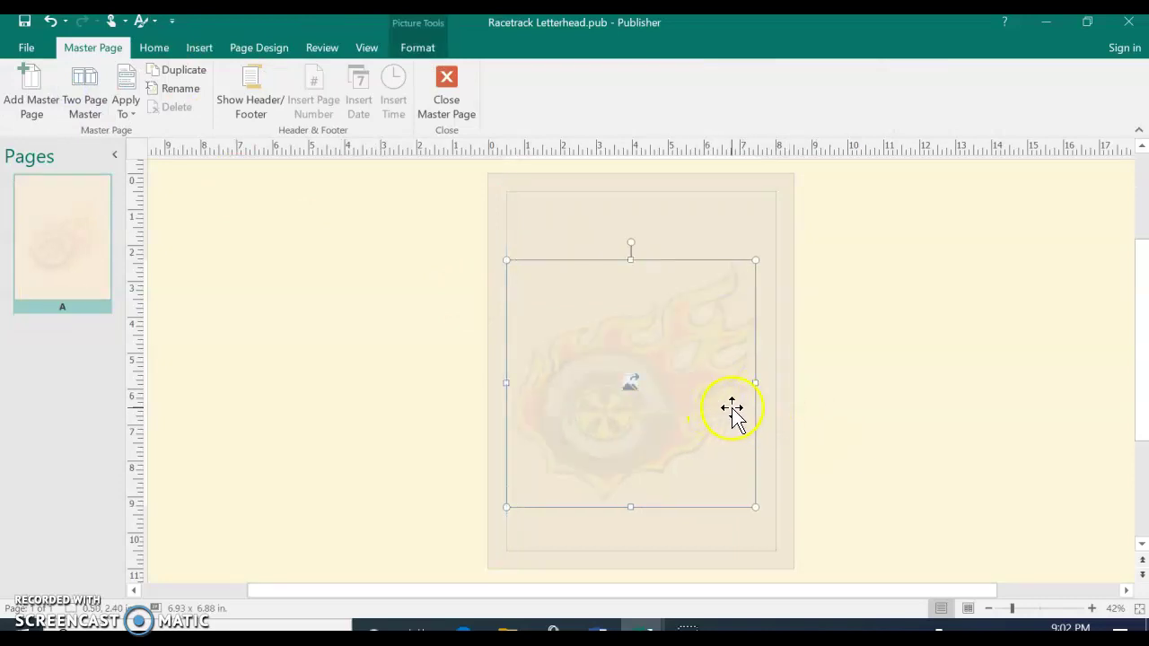
pyautogui.hotkey('alt', 'Right')
pyautogui.hotkey('alt', 'Right')
pyautogui.hotkey('alt', 'Right')
pyautogui.hotkey('alt', 'Right')
pyautogui.hotkey('alt', 'Right')
pyautogui.hotkey('alt', 'Right')
pyautogui.hotkey('alt', 'Right')
pyautogui.hotkey('alt', 'Right')
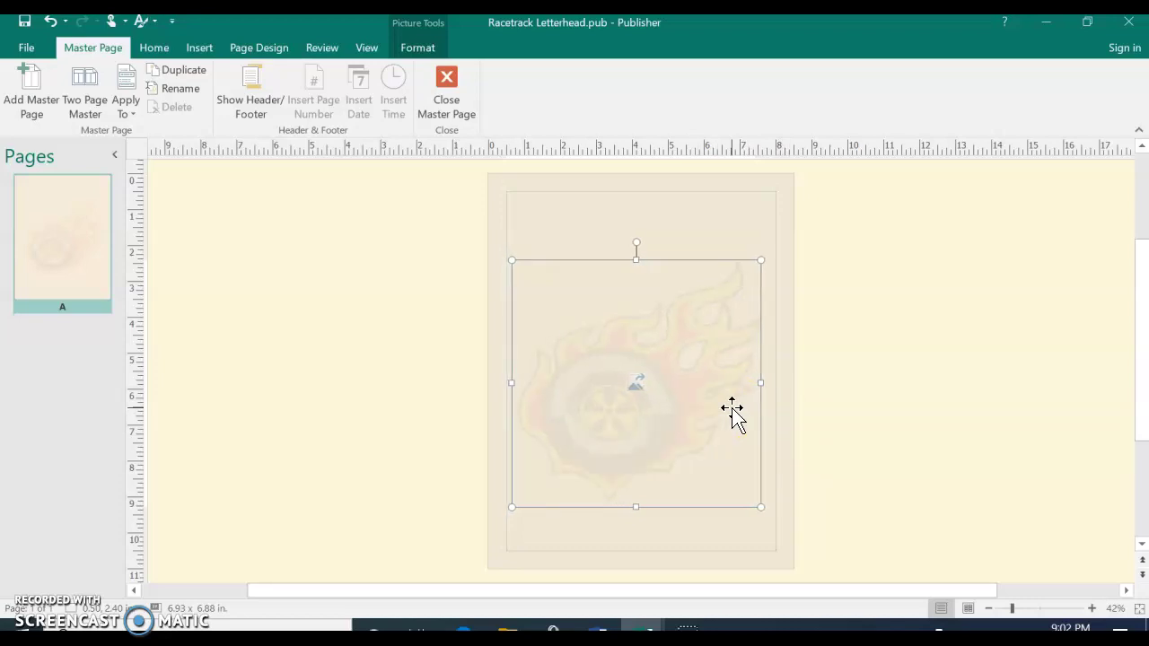
pyautogui.hotkey('alt', 'Right')
pyautogui.hotkey('alt', 'Right')
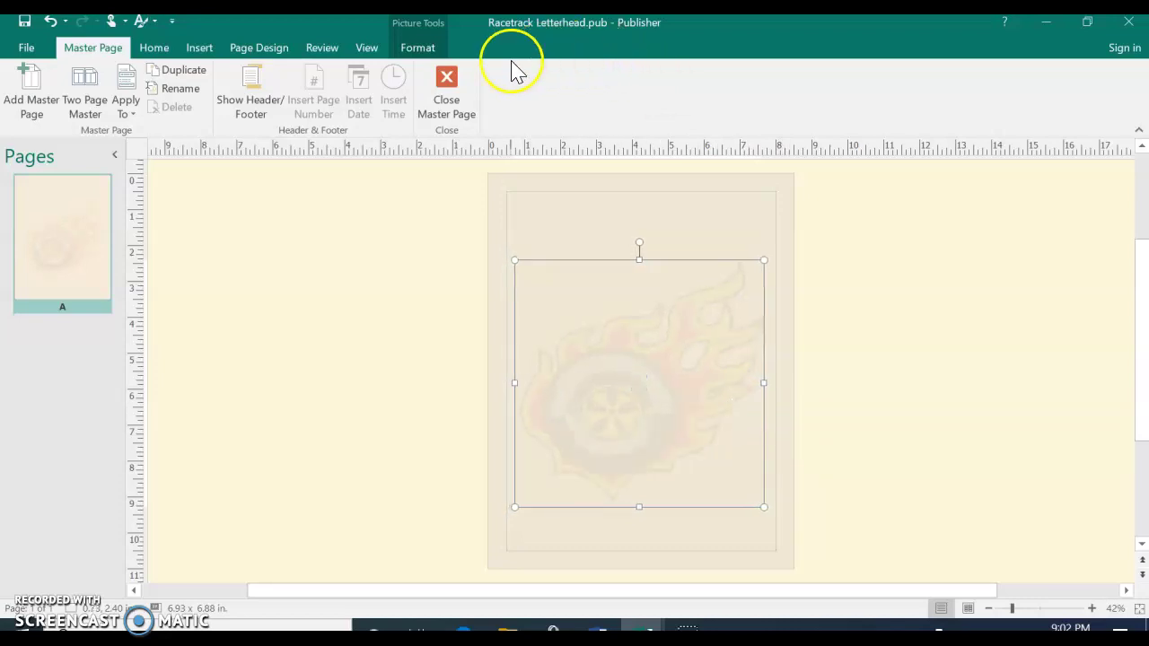
pyautogui.click(445, 86)
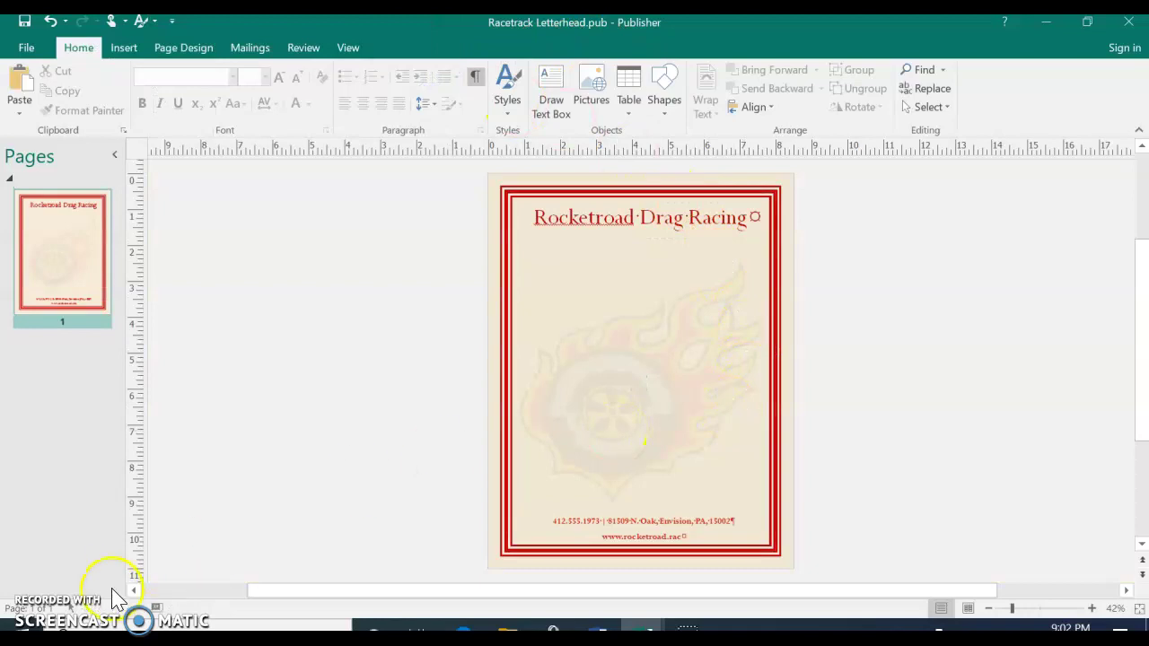
pyautogui.click(650, 626)
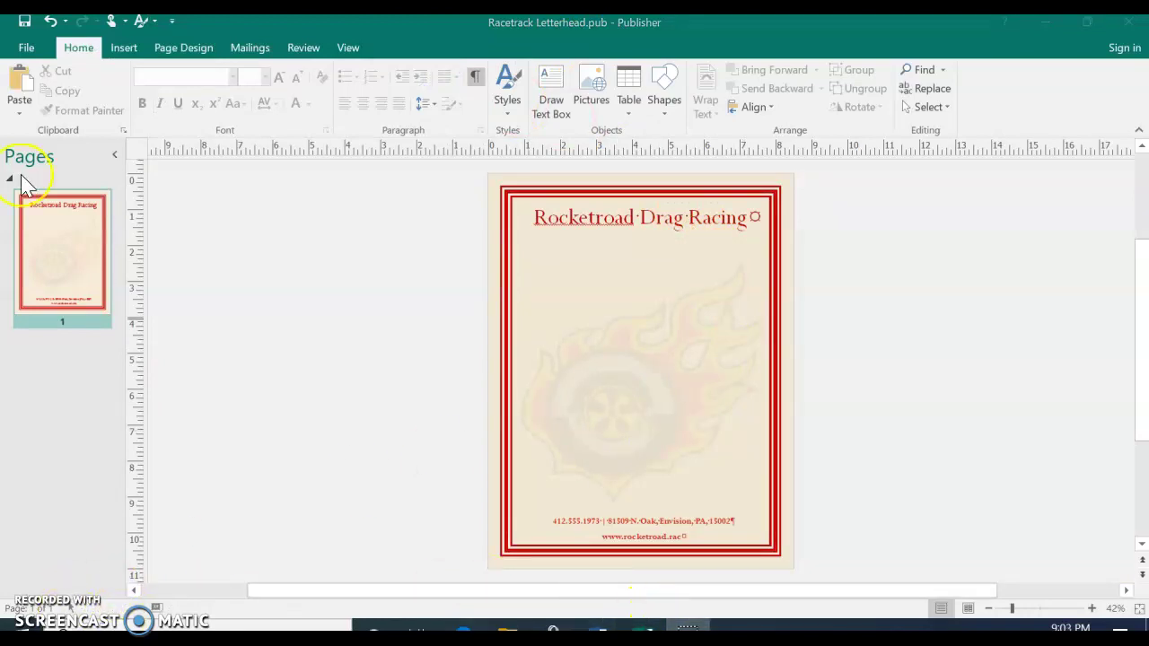
pyautogui.click(27, 40)
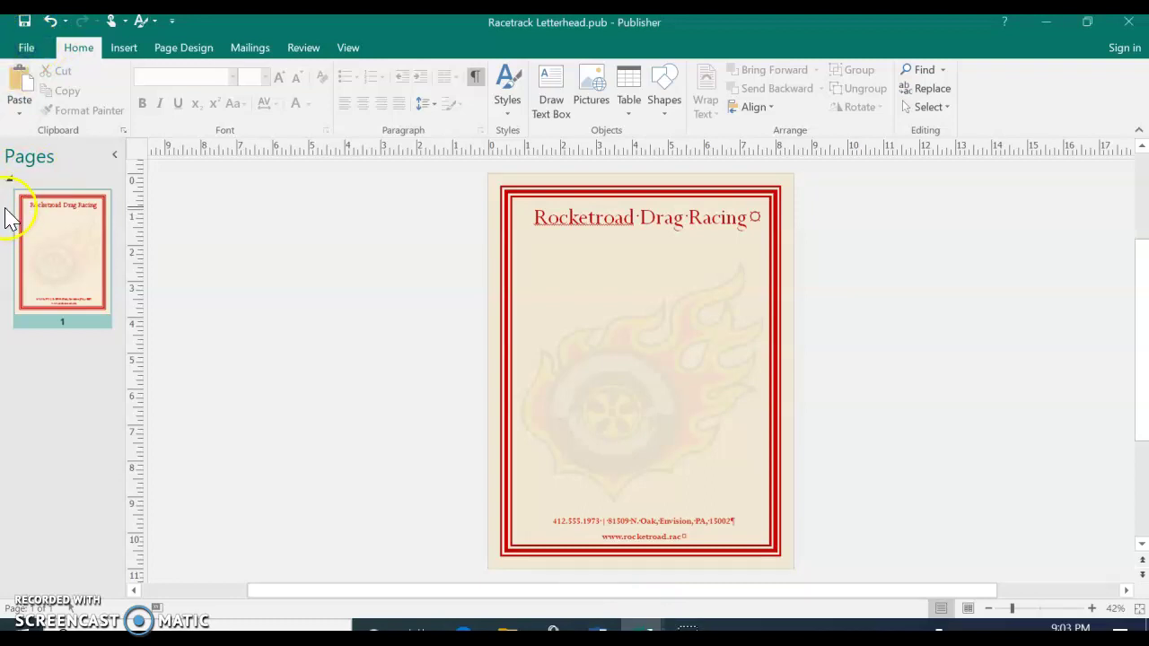
pyautogui.click(26, 46)
pyautogui.click(27, 199)
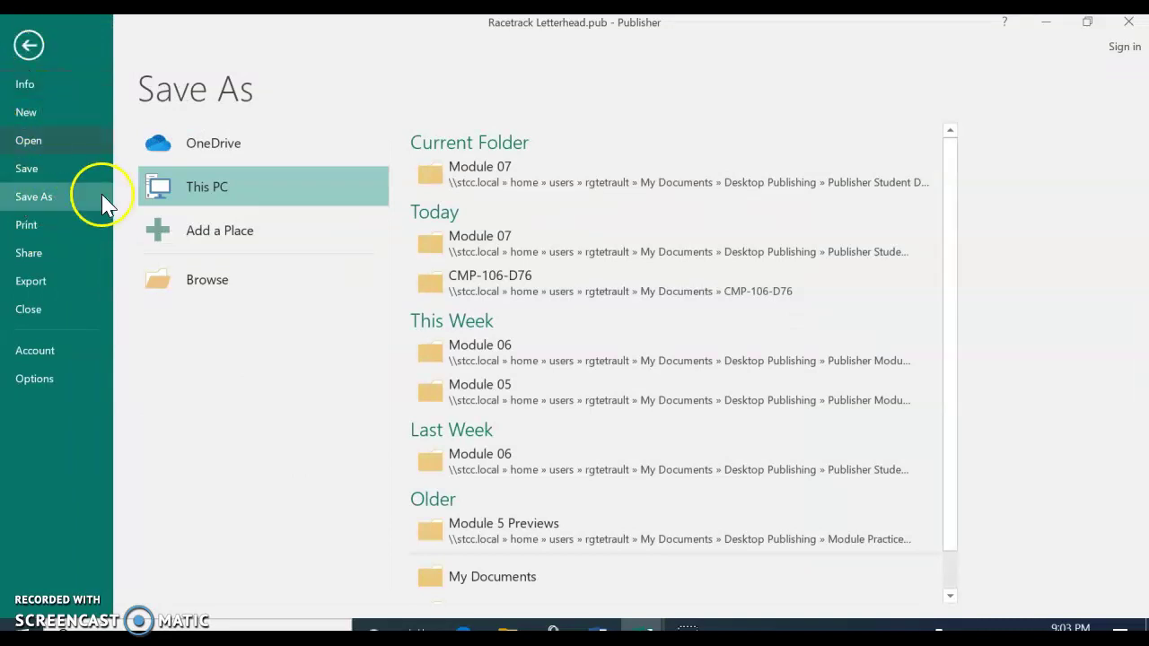
pyautogui.click(28, 46)
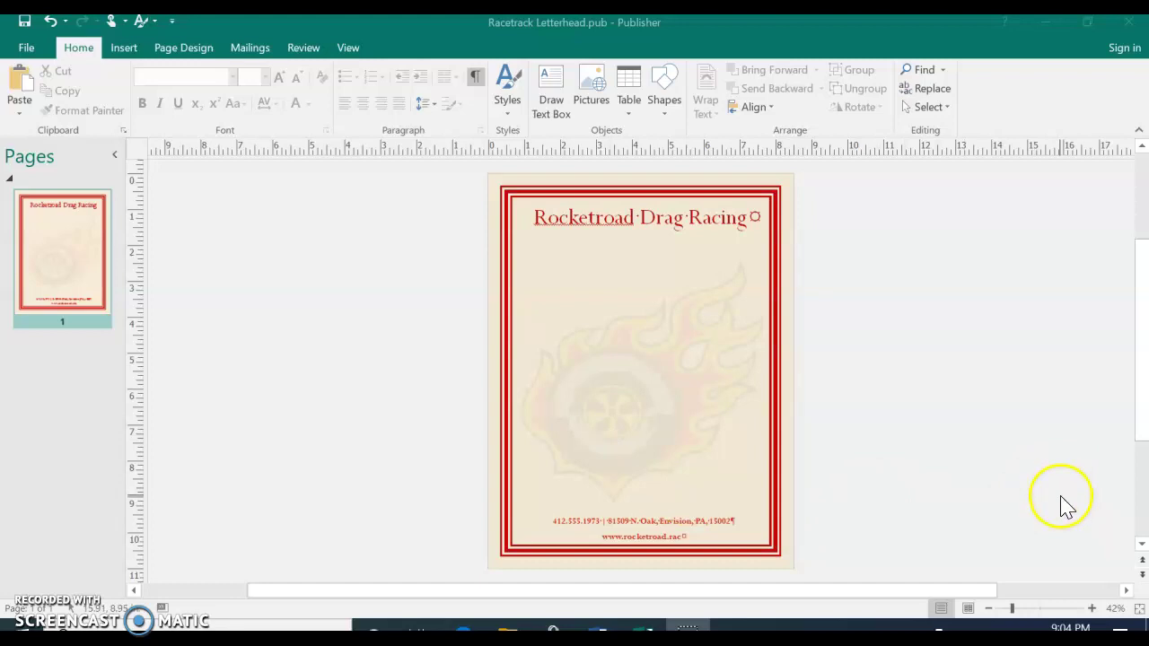
# - Zoom the letterhead view in through 80% up to 100%
pyautogui.click(1092, 608)
pyautogui.click(1091, 608)
pyautogui.click(1092, 609)
pyautogui.click(1091, 609)
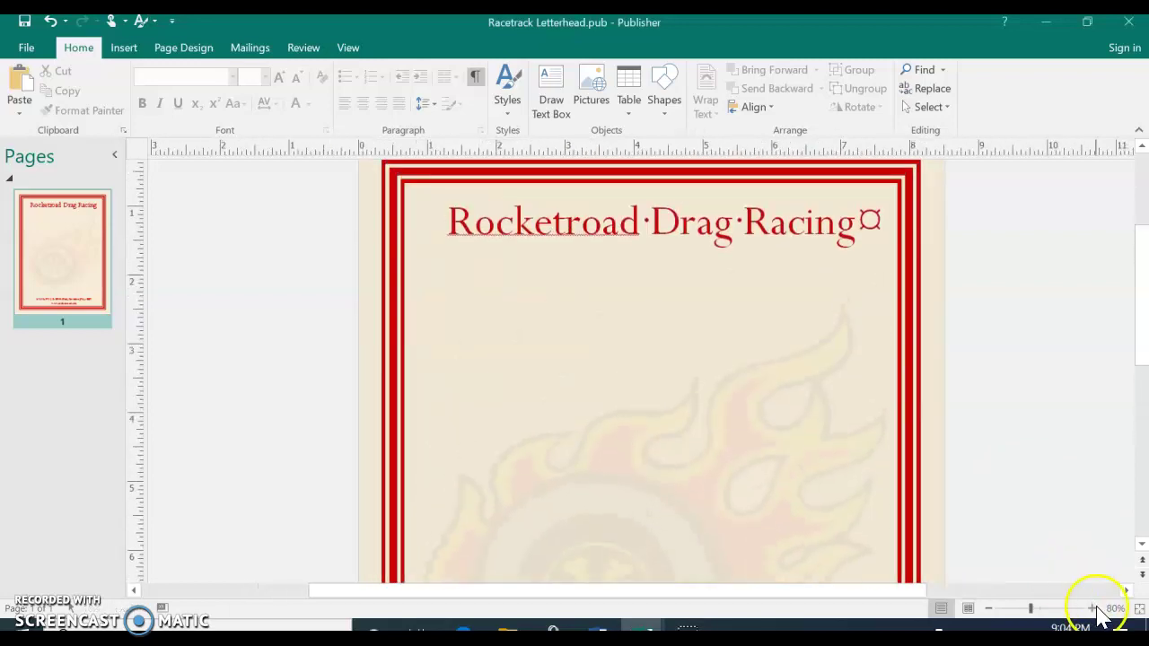
pyautogui.click(1092, 609)
pyautogui.click(1092, 609)
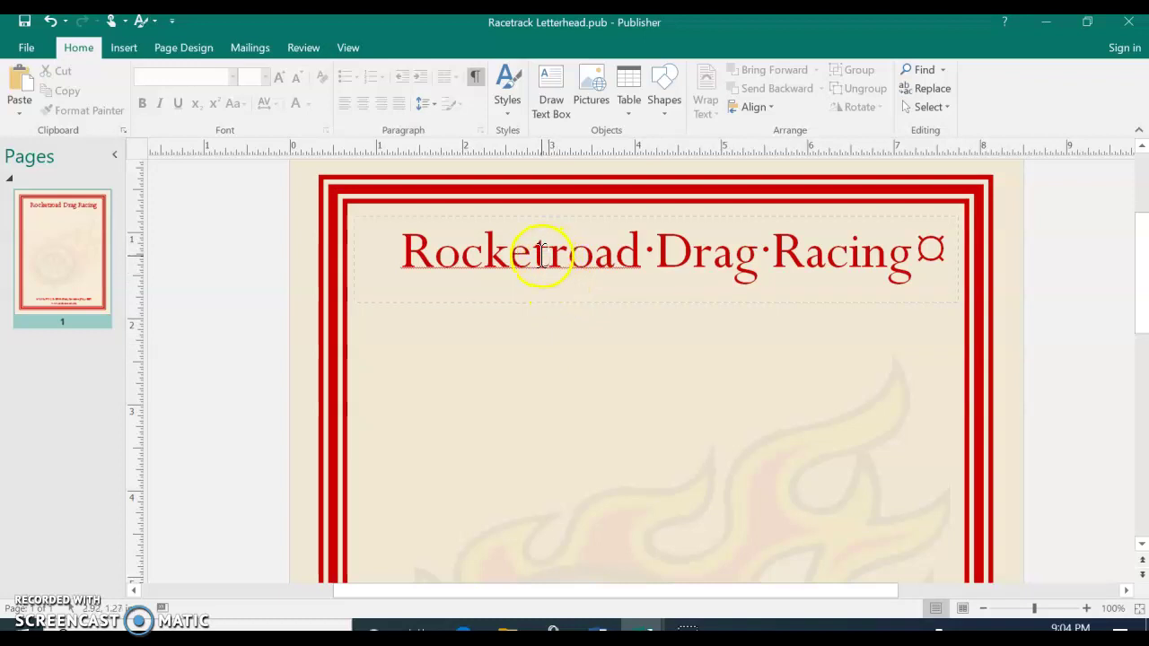
# - Give the letters 'tr' in Rocketroad 2 pt kerning through the Measurement settings
pyautogui.moveTo(535, 252); pyautogui.dragTo(562, 256)
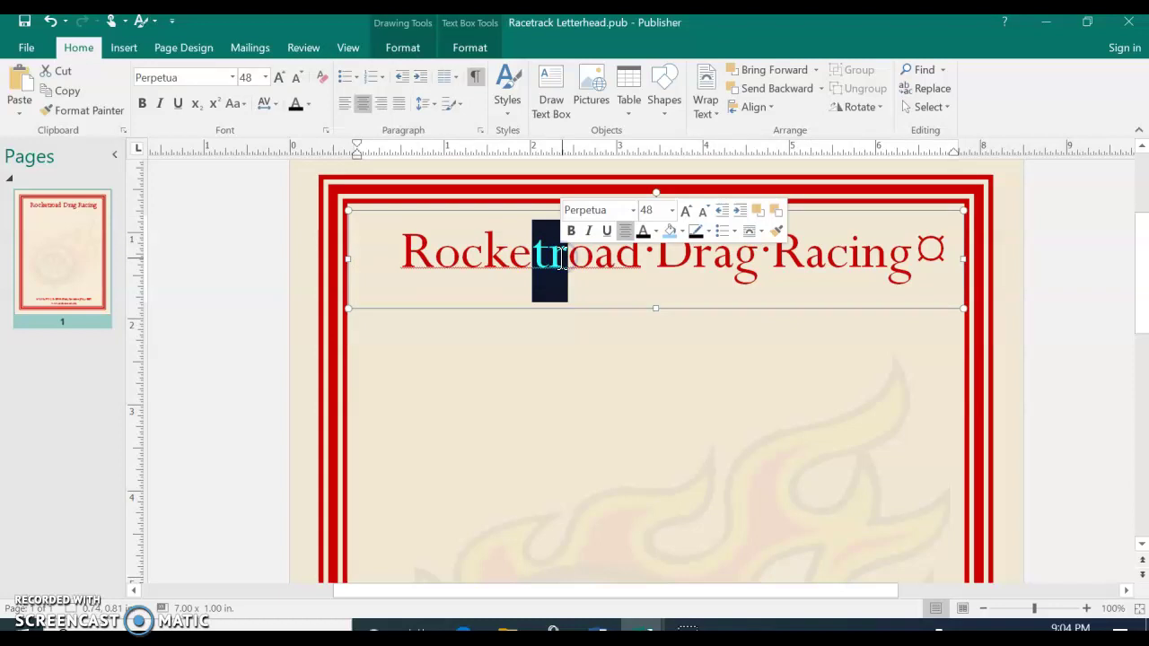
pyautogui.click(470, 49)
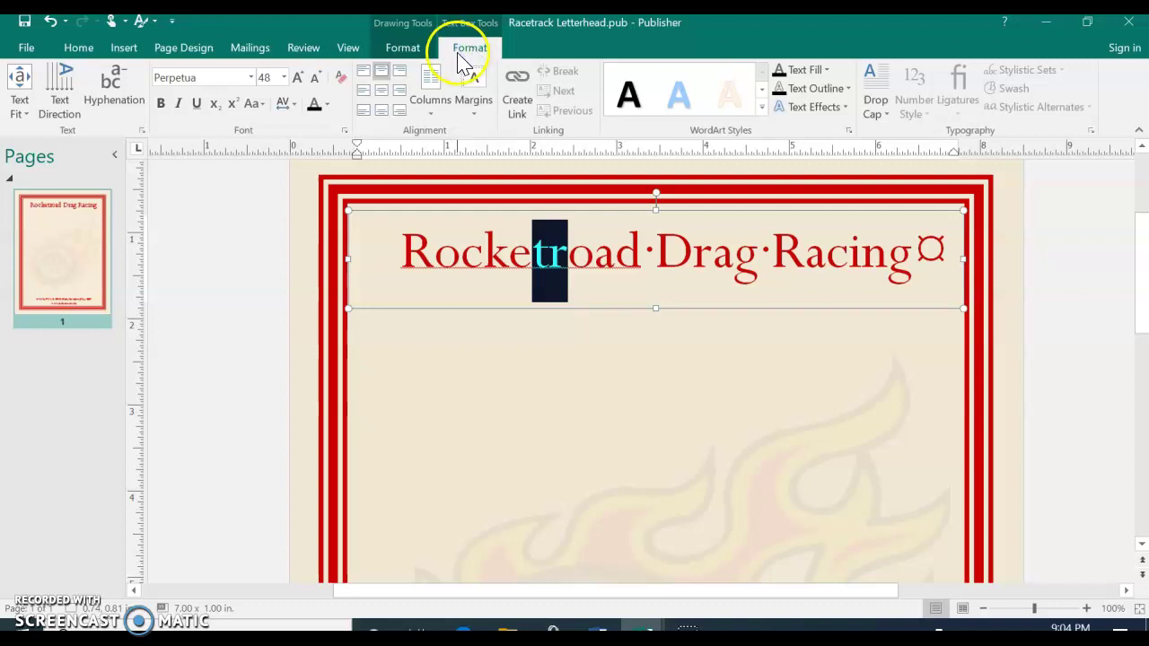
pyautogui.click(408, 49)
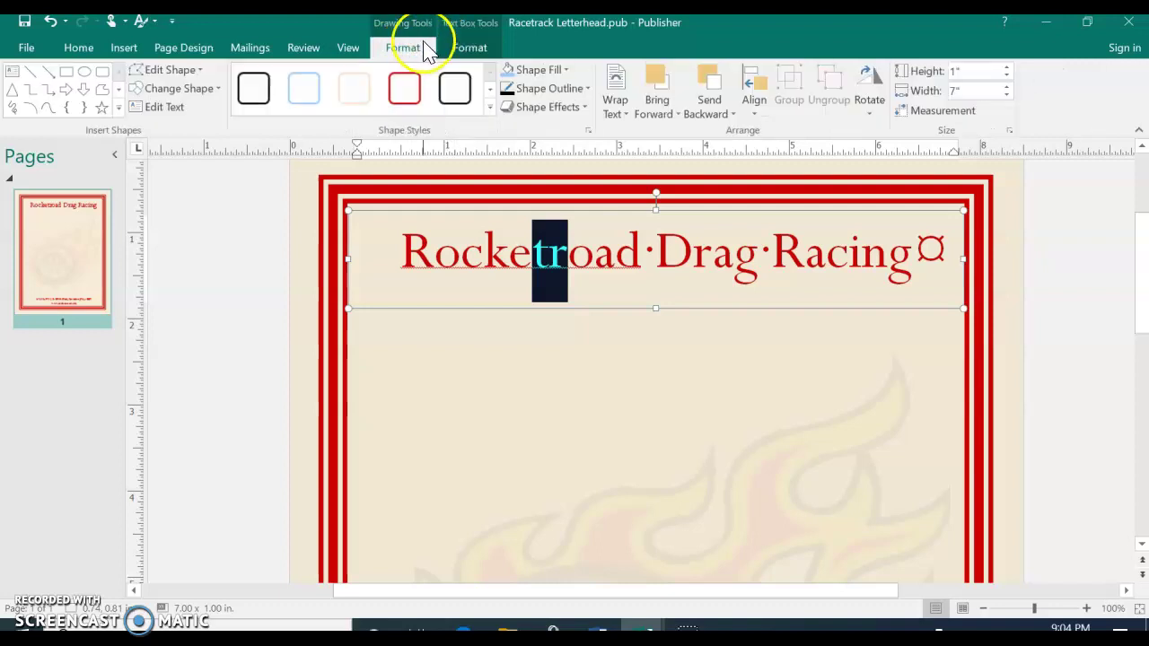
pyautogui.click(934, 117)
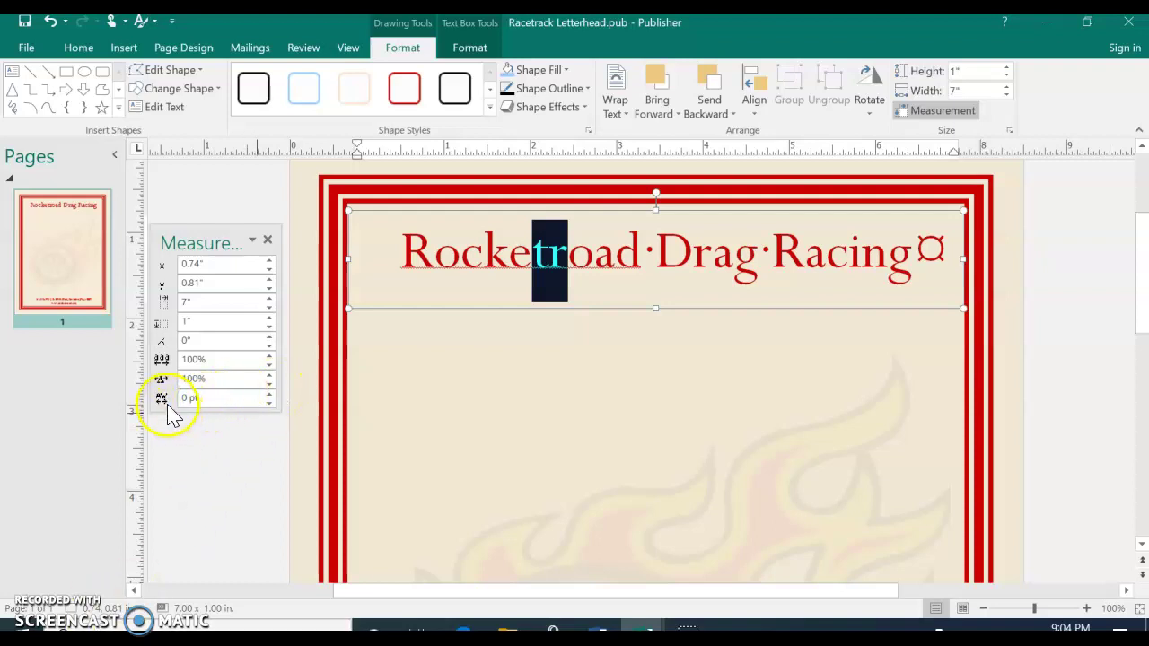
pyautogui.click(269, 395)
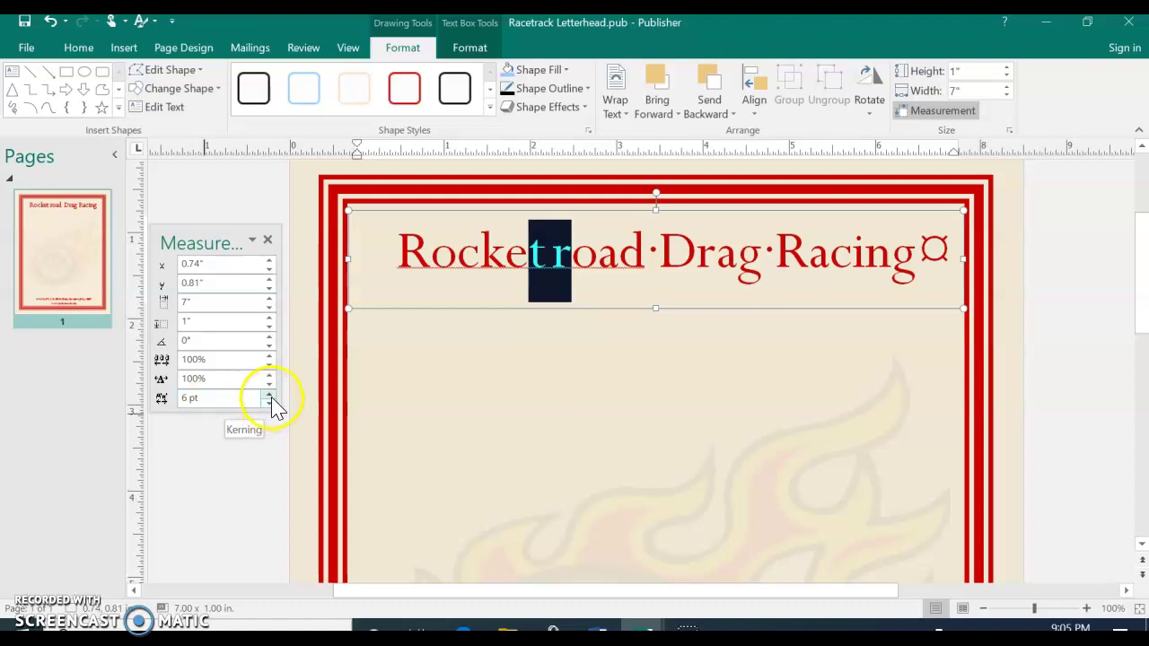
pyautogui.click(269, 401)
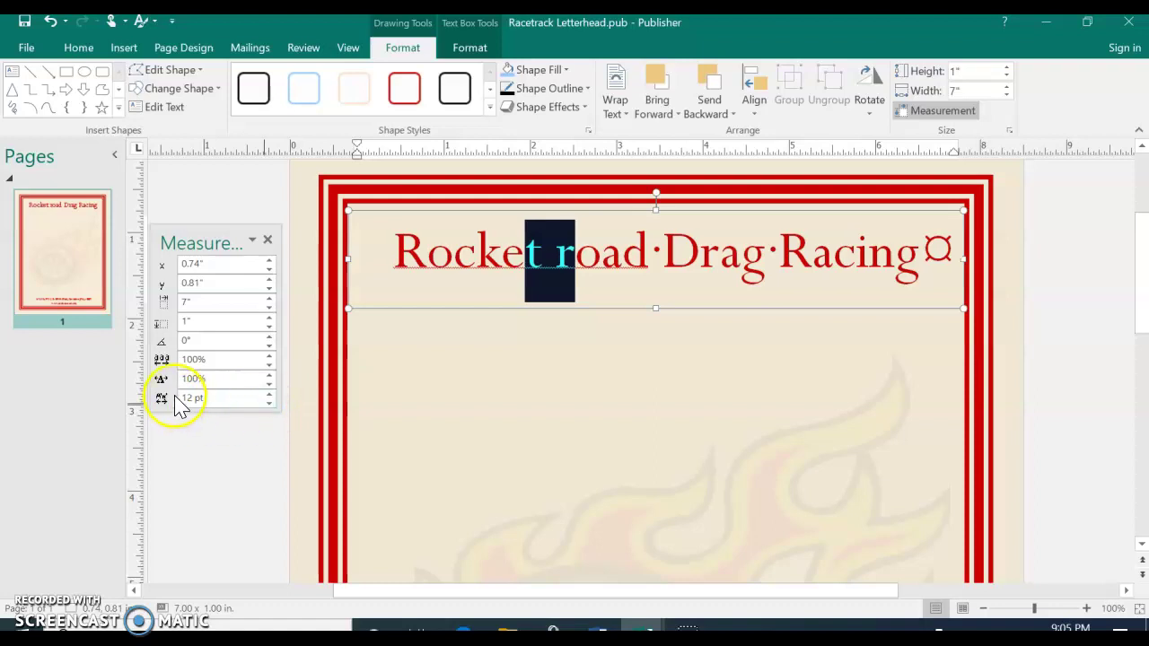
pyautogui.moveTo(184, 398); pyautogui.dragTo(216, 403)
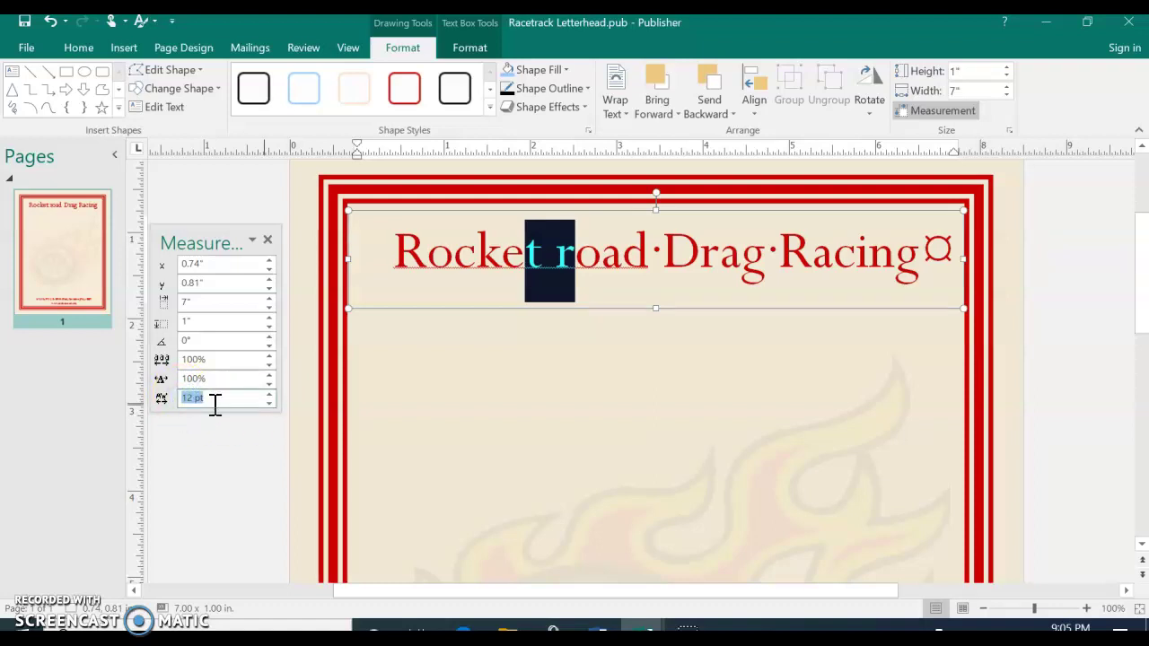
pyautogui.write('2')
pyautogui.press('Return')
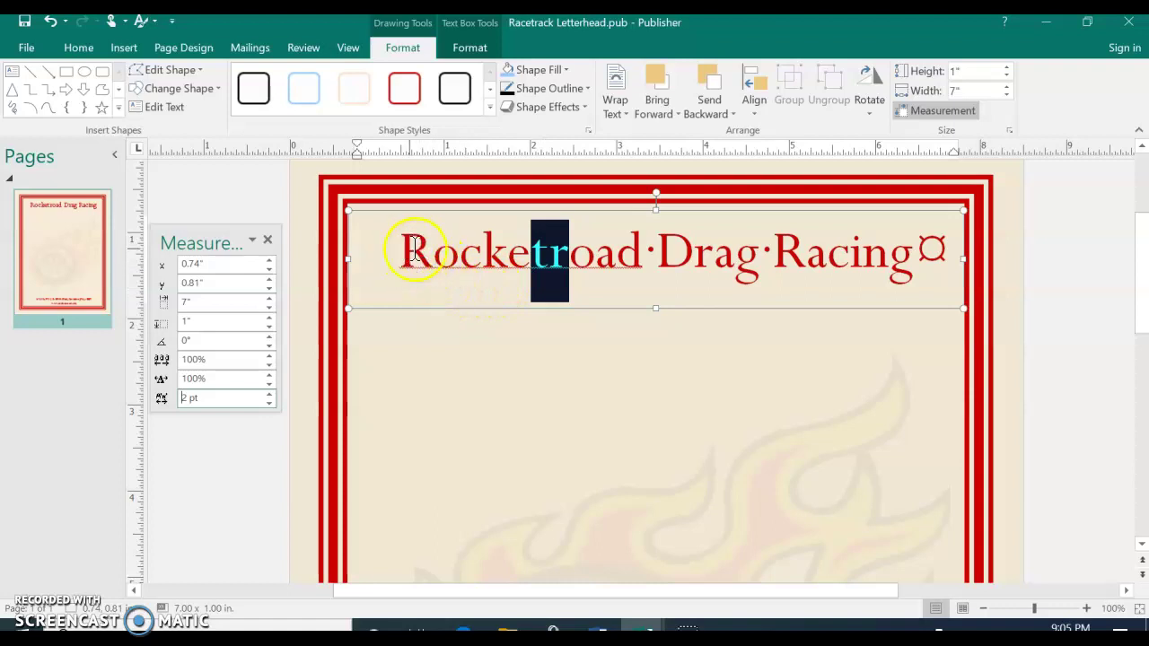
# - Kern the 'Ro' letter pair in the Rocketroad heading by -2 pt
pyautogui.moveTo(405, 255); pyautogui.dragTo(459, 255)
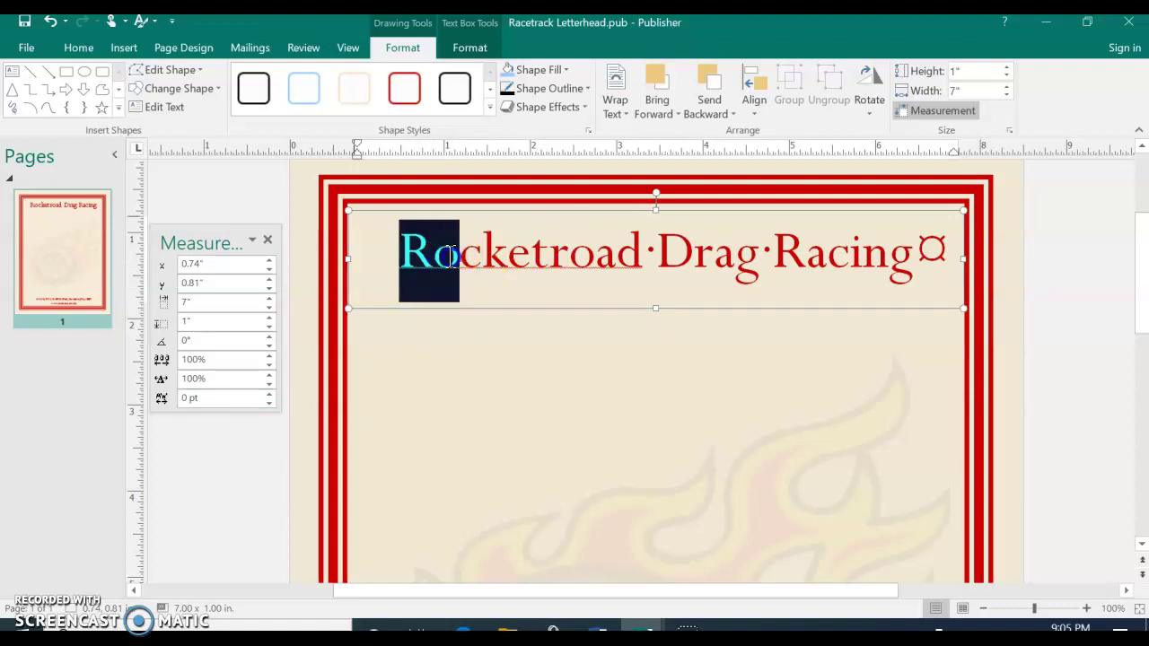
pyautogui.doubleClick(184, 399)
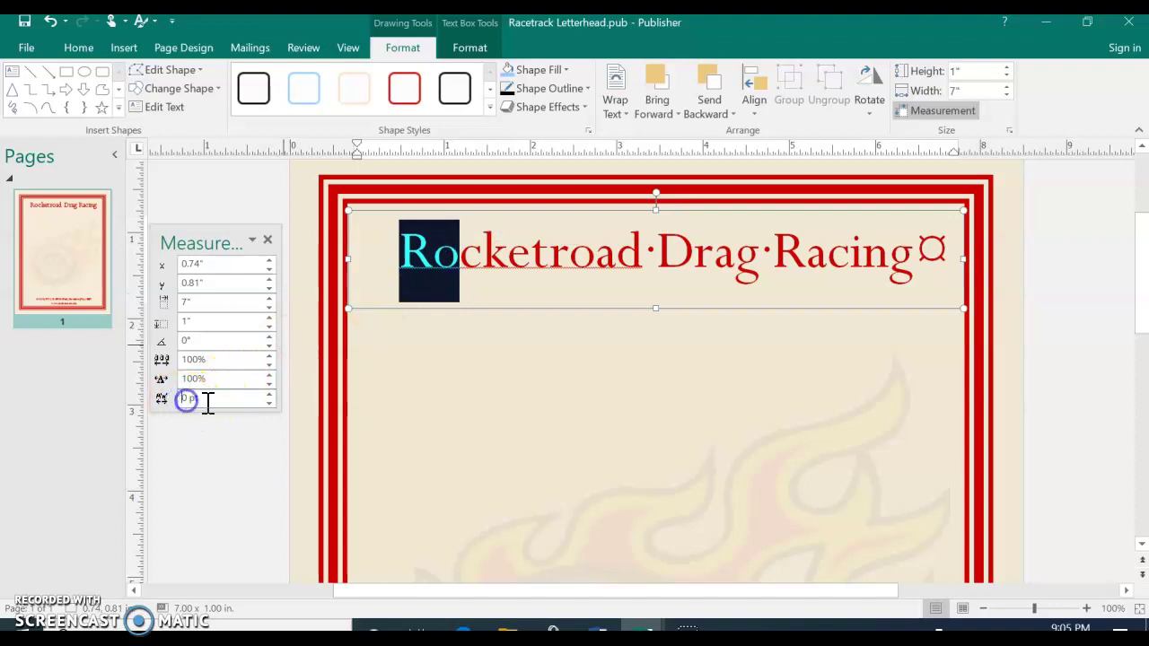
pyautogui.press('BackSpace')
pyautogui.press('Return')
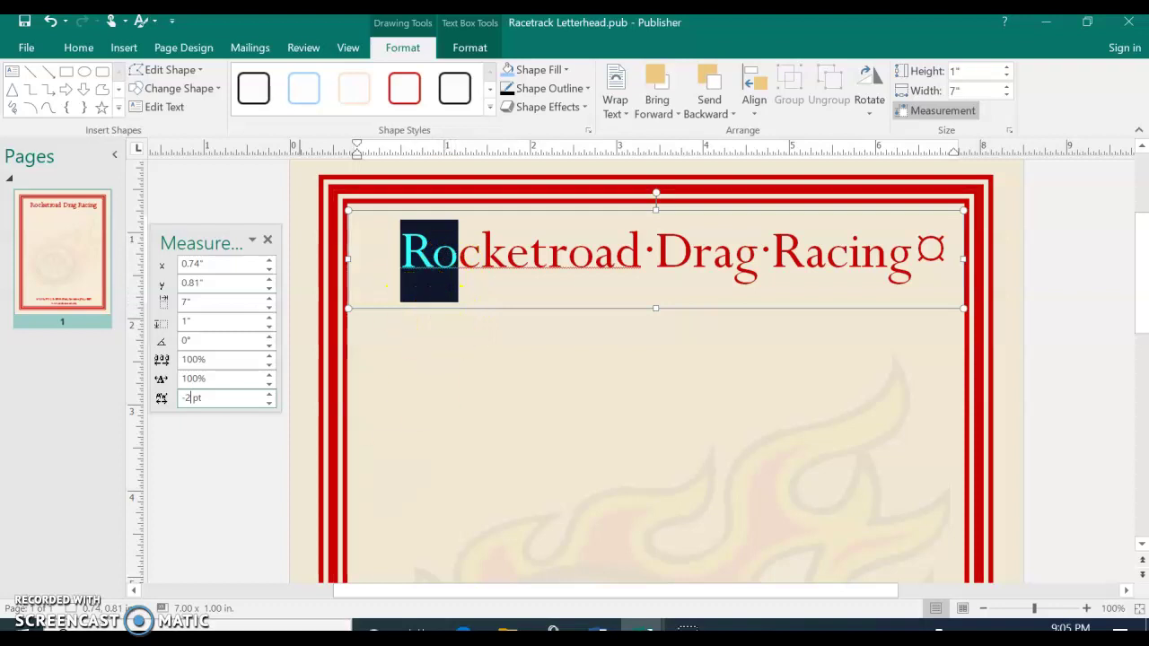
pyautogui.click(736, 417)
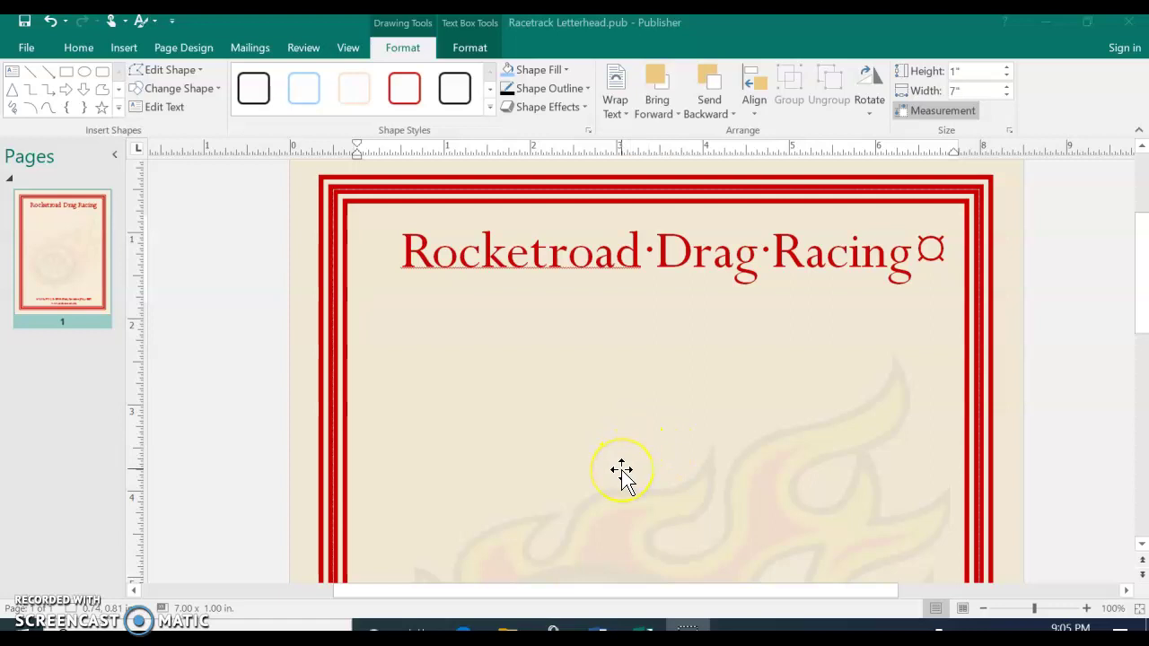
# - Scroll down to the contact footer and select its 7.18" by 0.85" text box
pyautogui.scroll(-3, 628, 409)
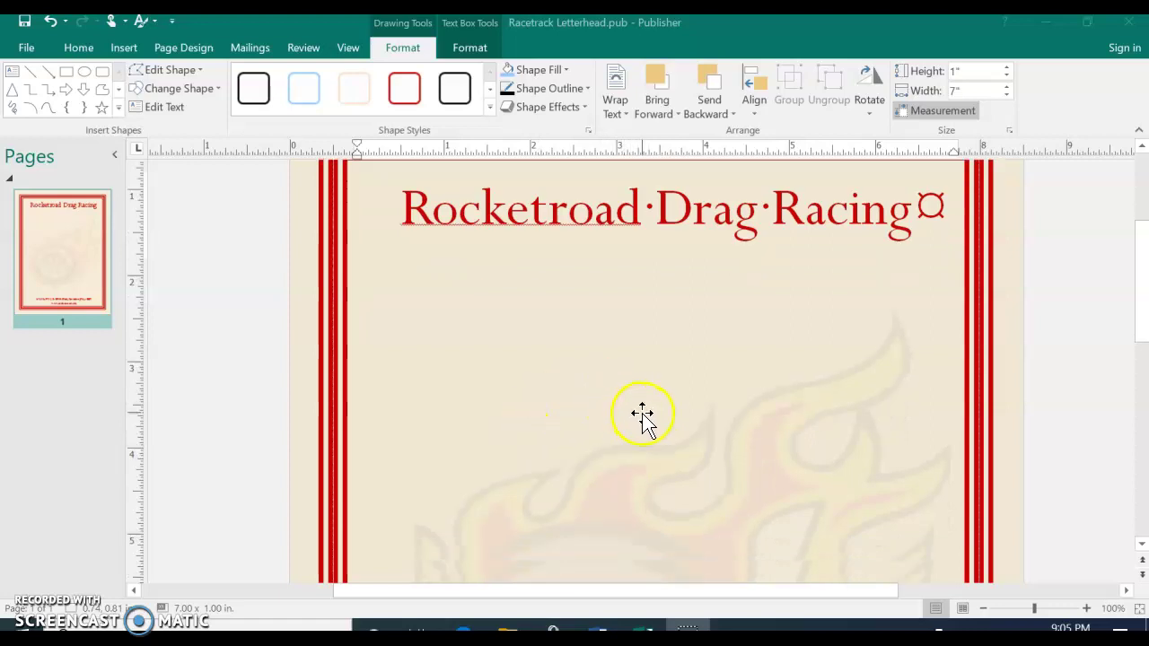
pyautogui.scroll(-10, 675, 411)
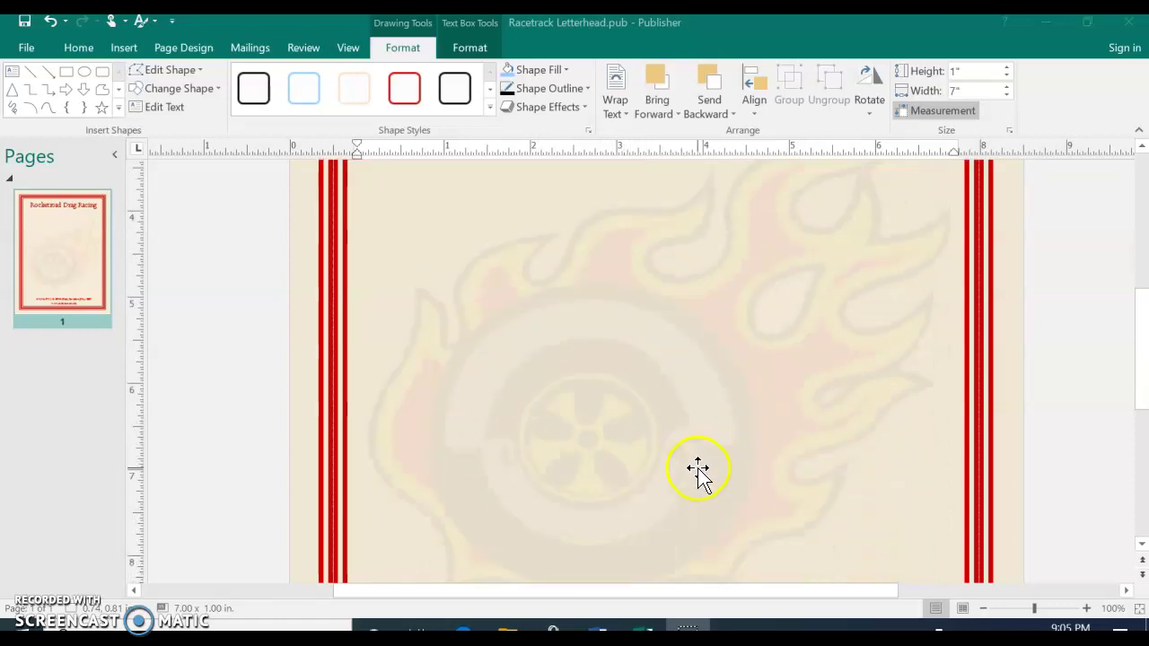
pyautogui.scroll(-9, 698, 476)
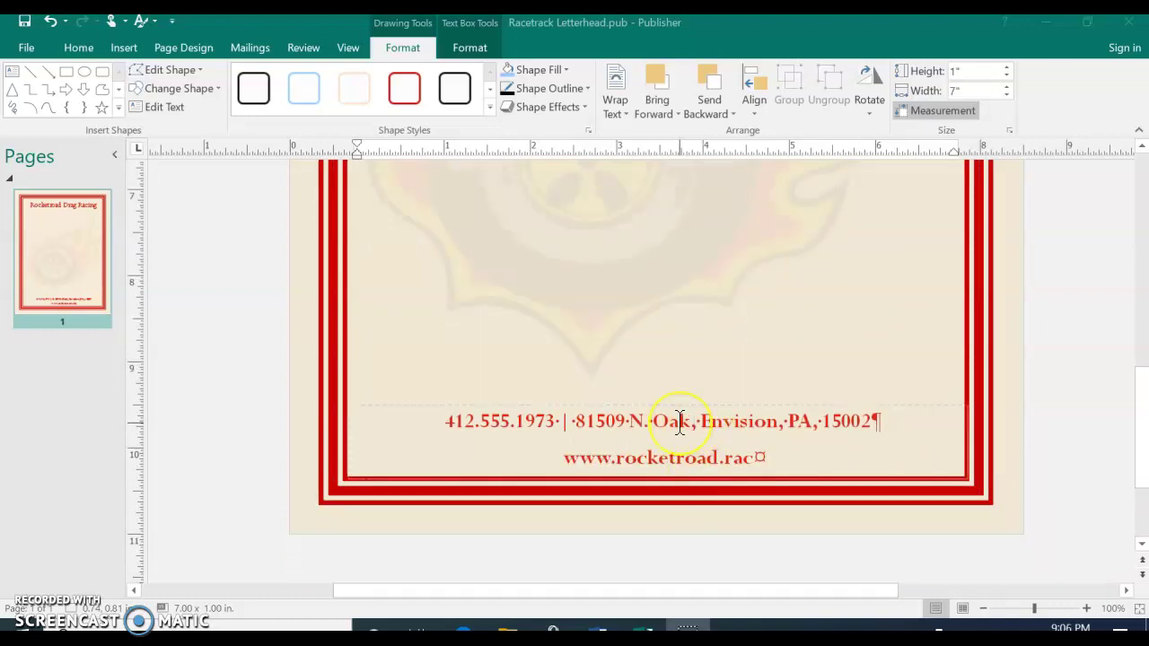
pyautogui.click(674, 422)
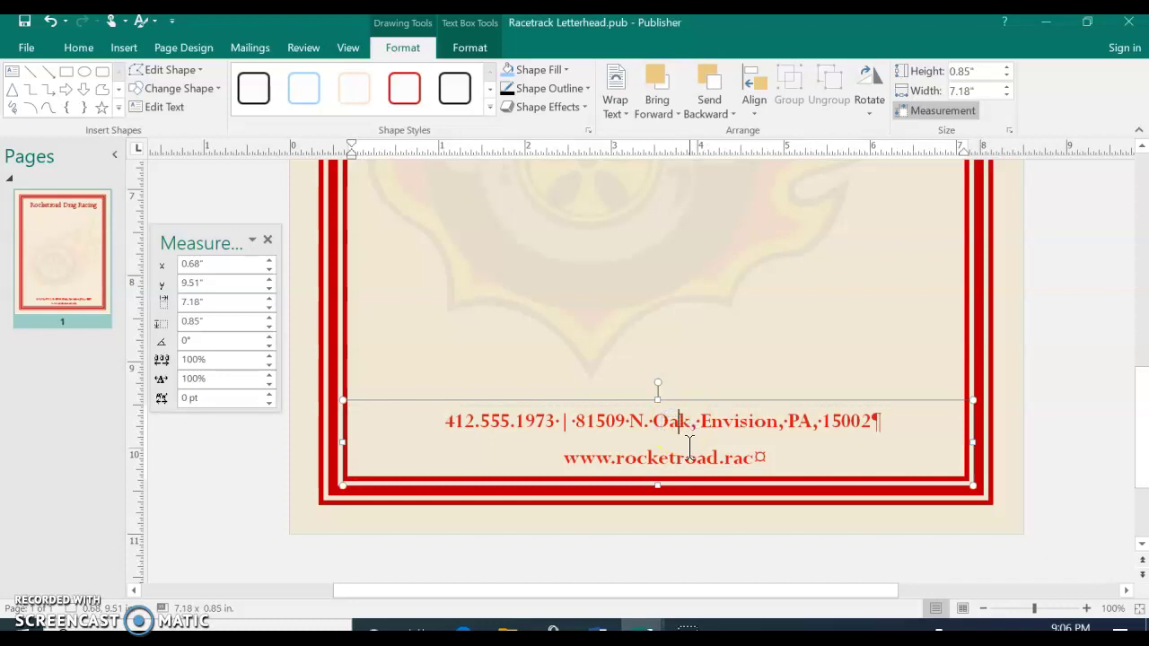
# - Preview Very Tight, Normal and Very Loose on the footer text, then apply Loose spacing (112%)
pyautogui.tripleClick(691, 460)
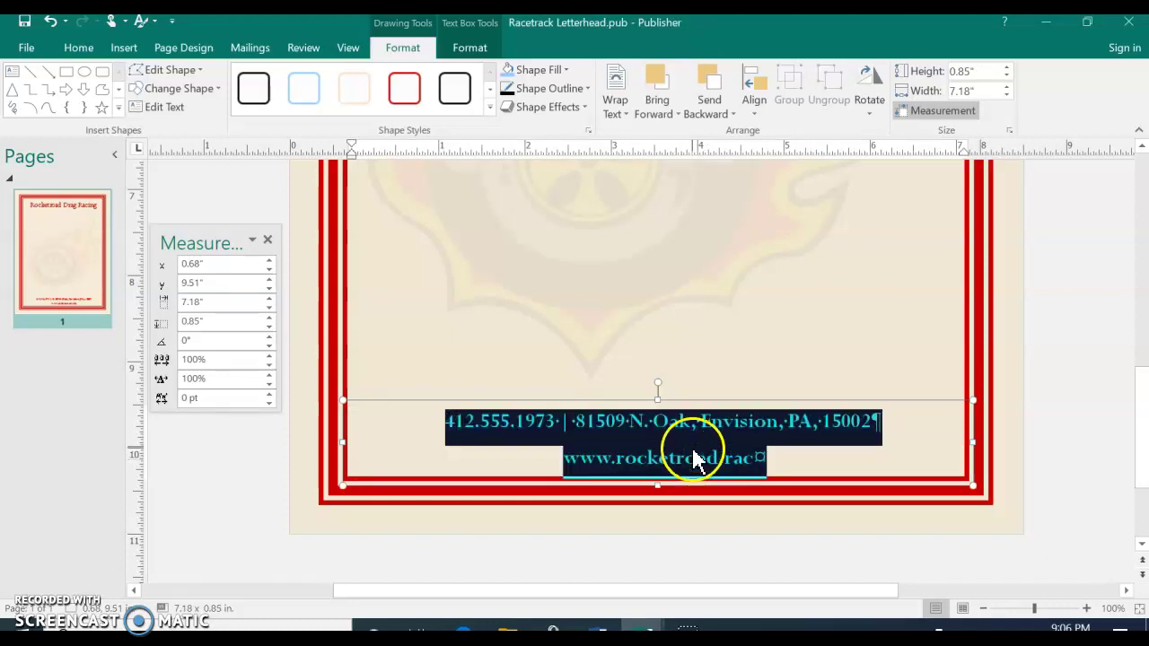
pyautogui.click(79, 50)
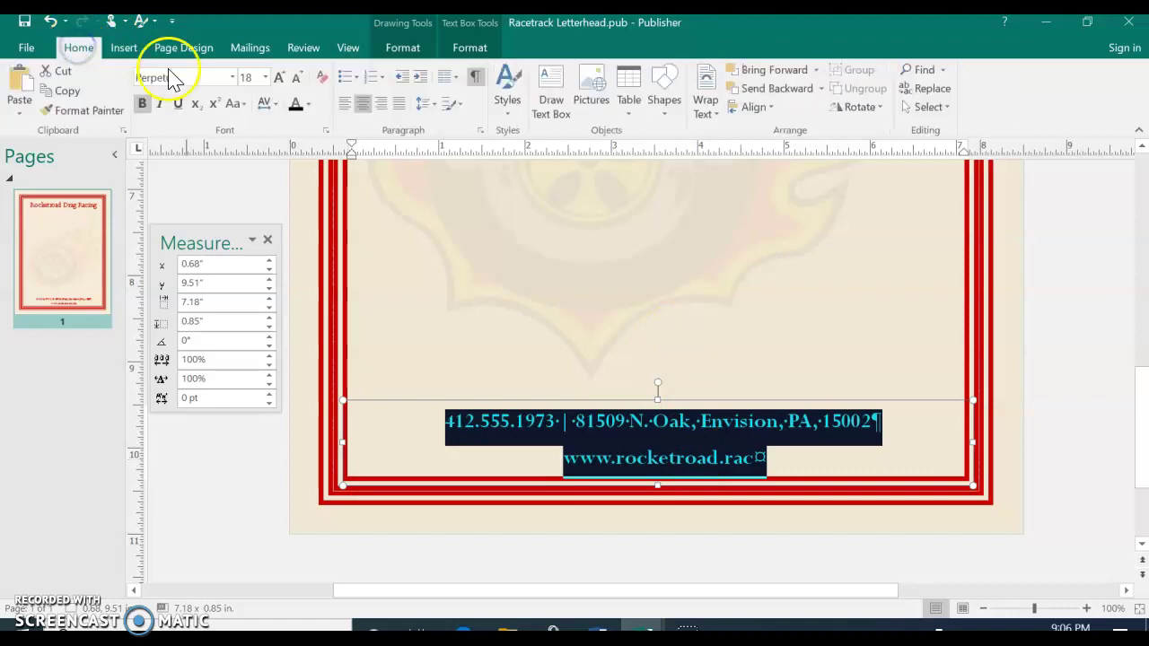
pyautogui.click(265, 104)
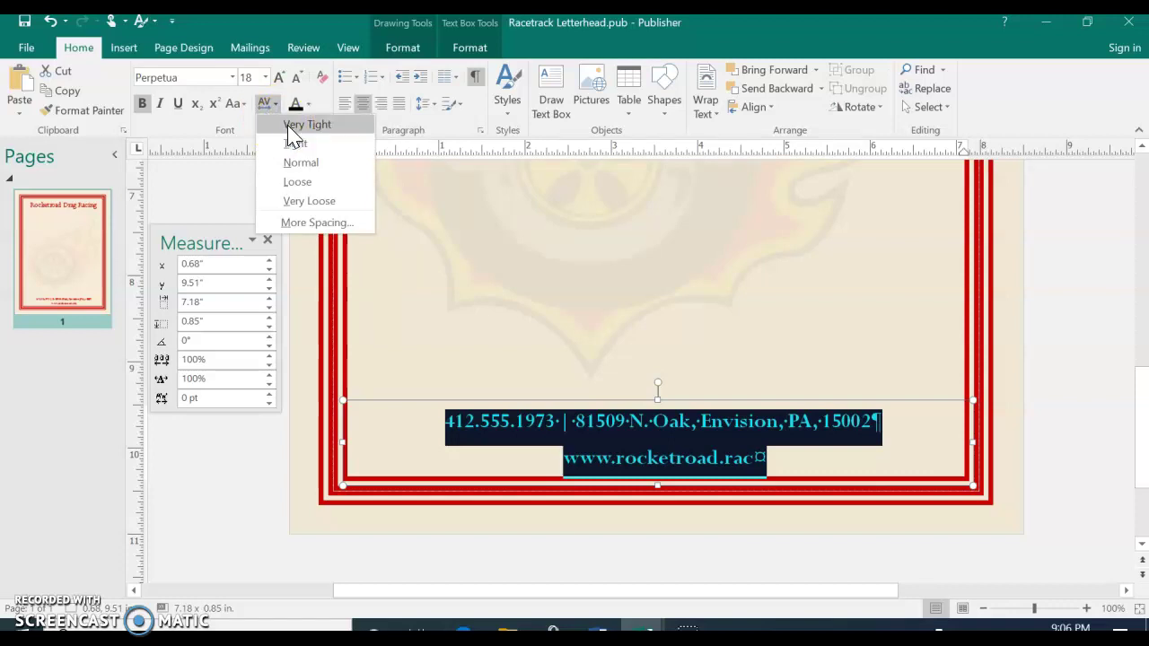
pyautogui.click(291, 125)
pyautogui.click(267, 105)
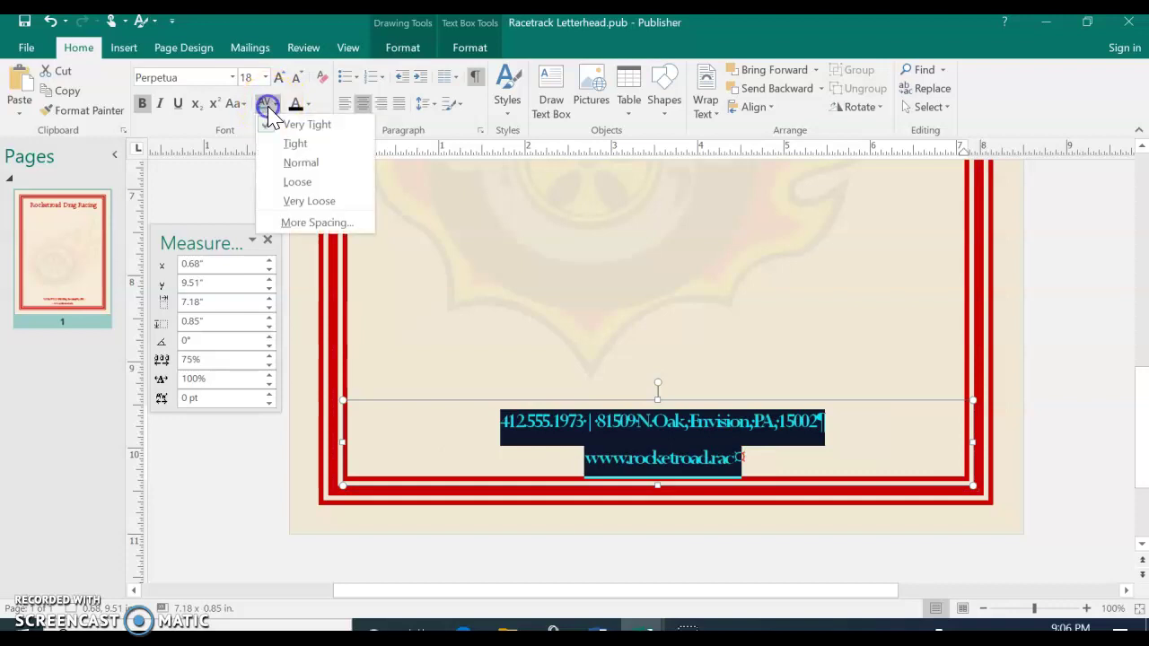
pyautogui.click(299, 163)
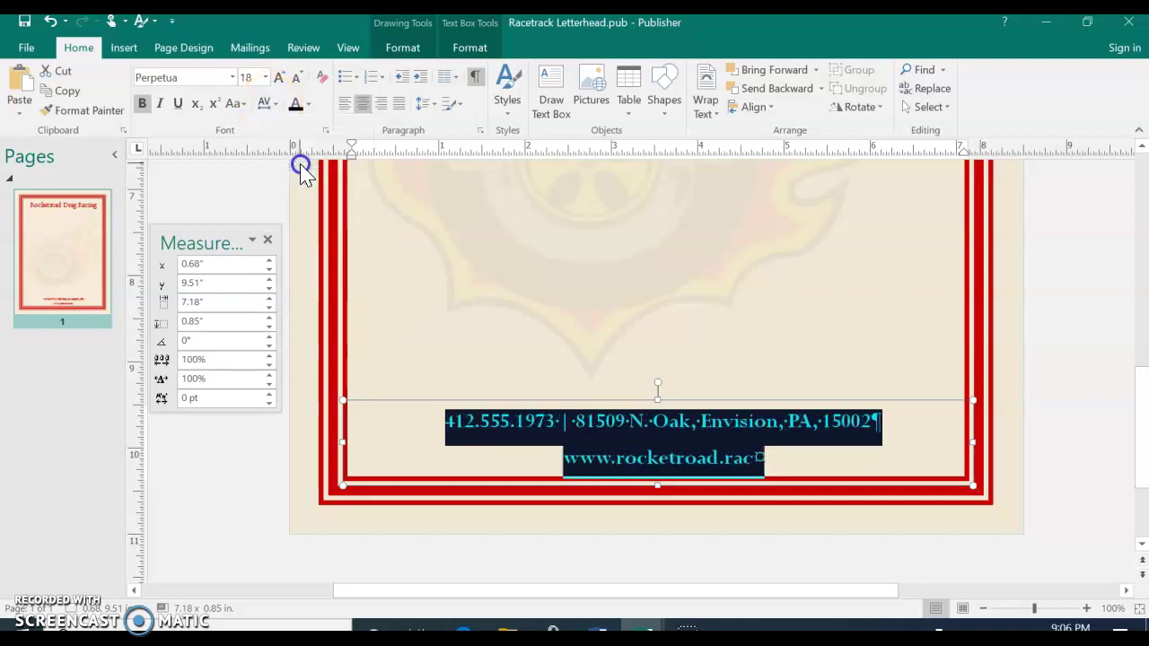
pyautogui.click(265, 104)
pyautogui.click(299, 201)
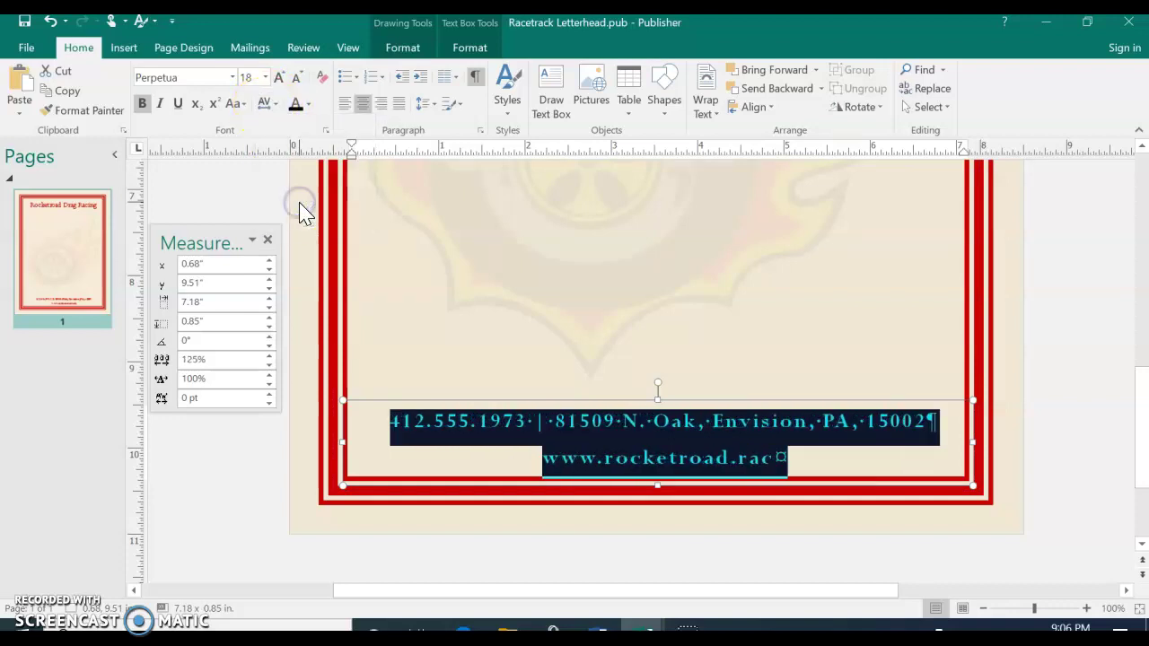
pyautogui.click(267, 104)
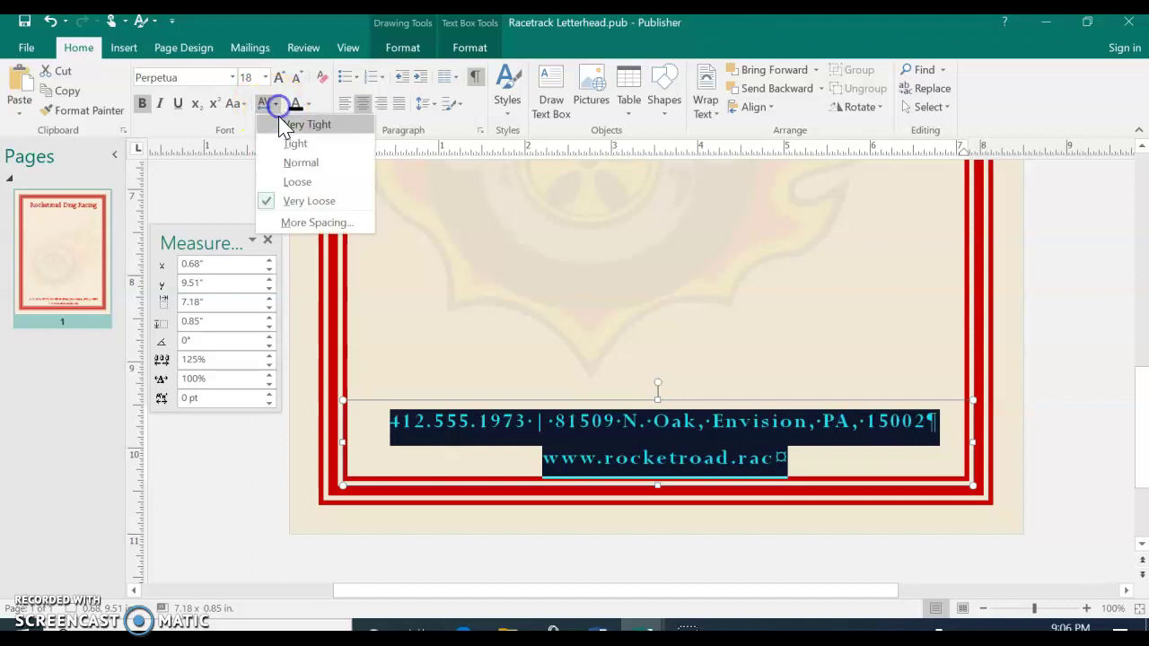
pyautogui.click(297, 184)
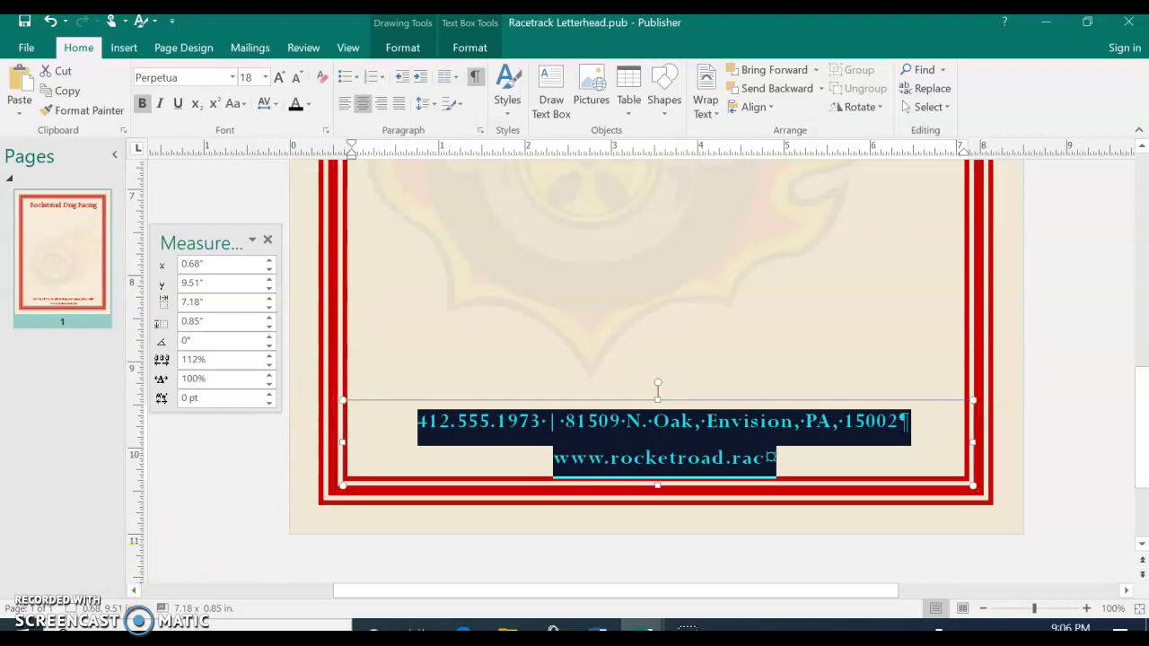
pyautogui.click(1142, 618)
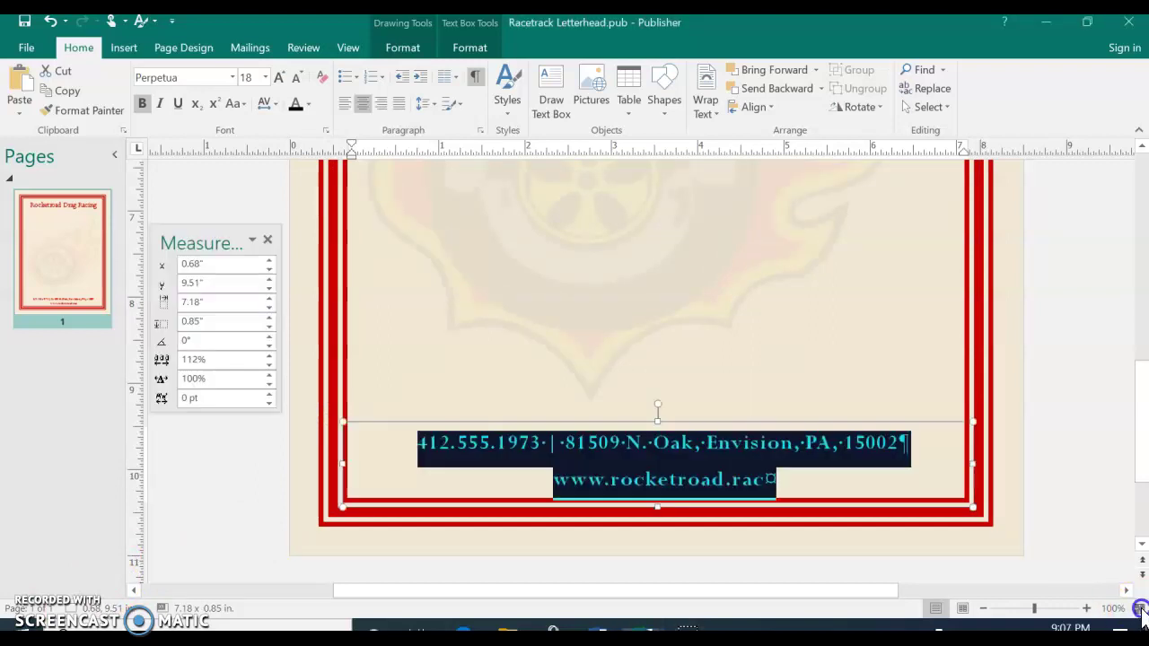
# - Zoom to fit the whole letterhead page and select the red page border frame
pyautogui.click(1138, 610)
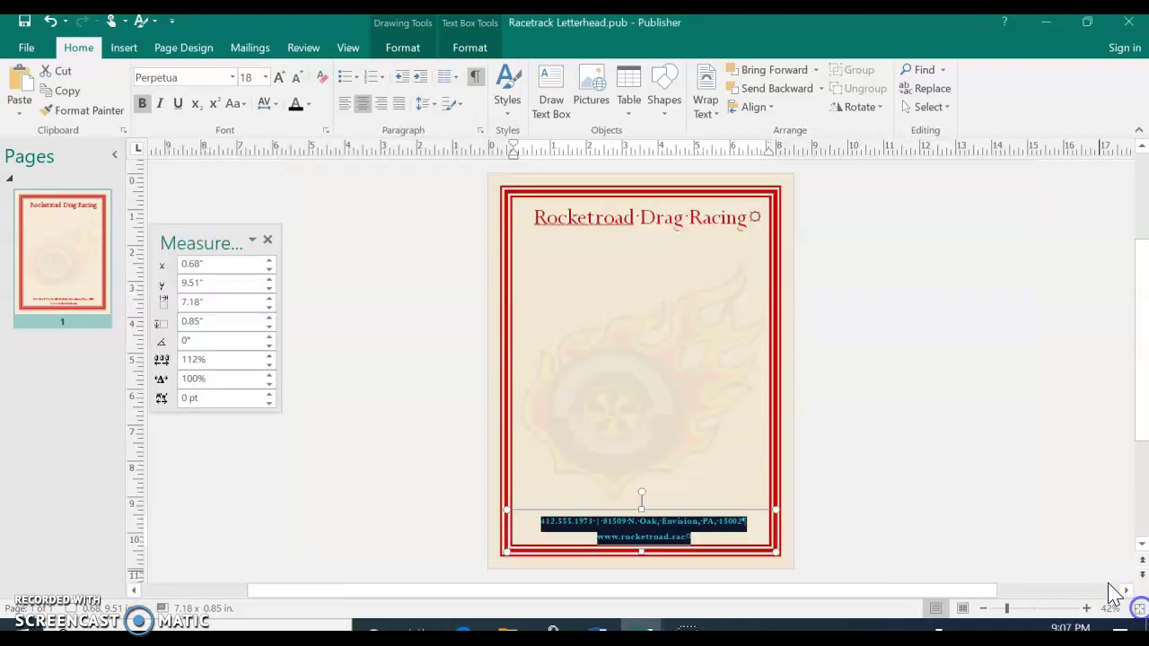
pyautogui.click(744, 402)
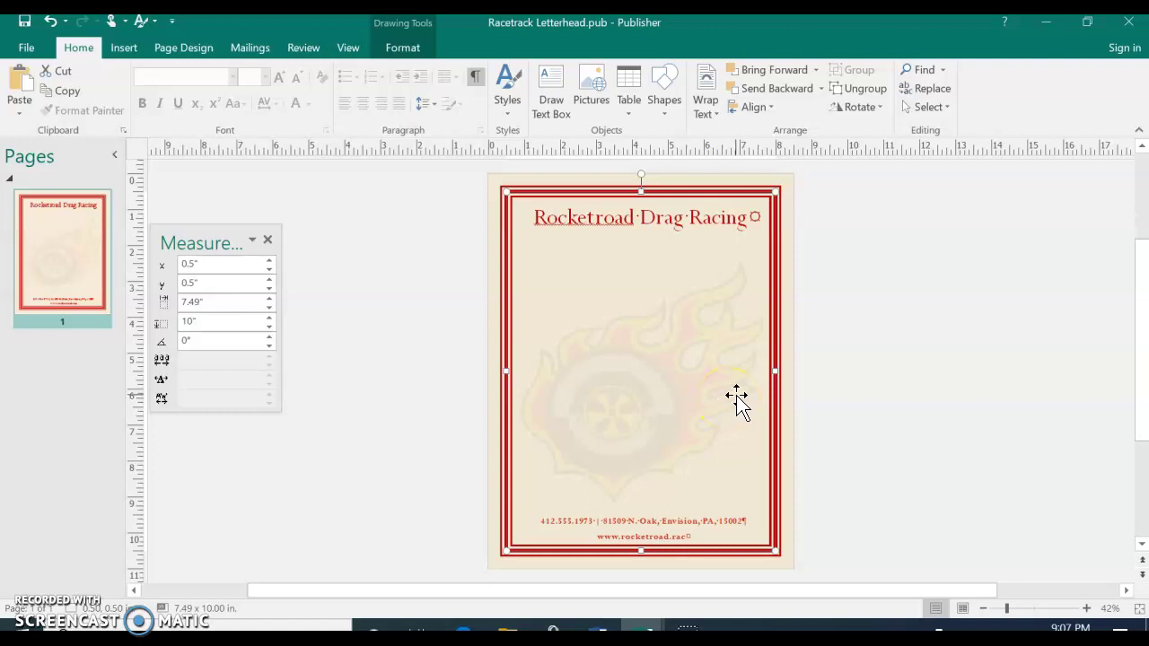
pyautogui.click(674, 329)
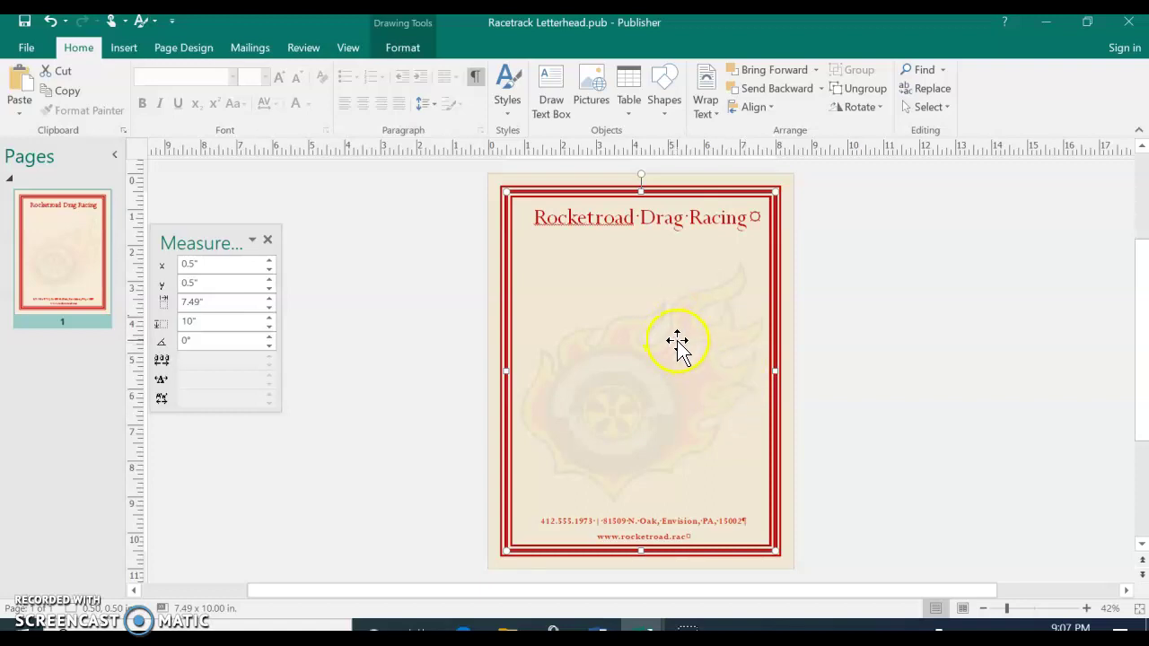
# - Draw a 6.82" by 7.6" text box filling the body between the title and footer
pyautogui.scroll(-1, 595, 260)
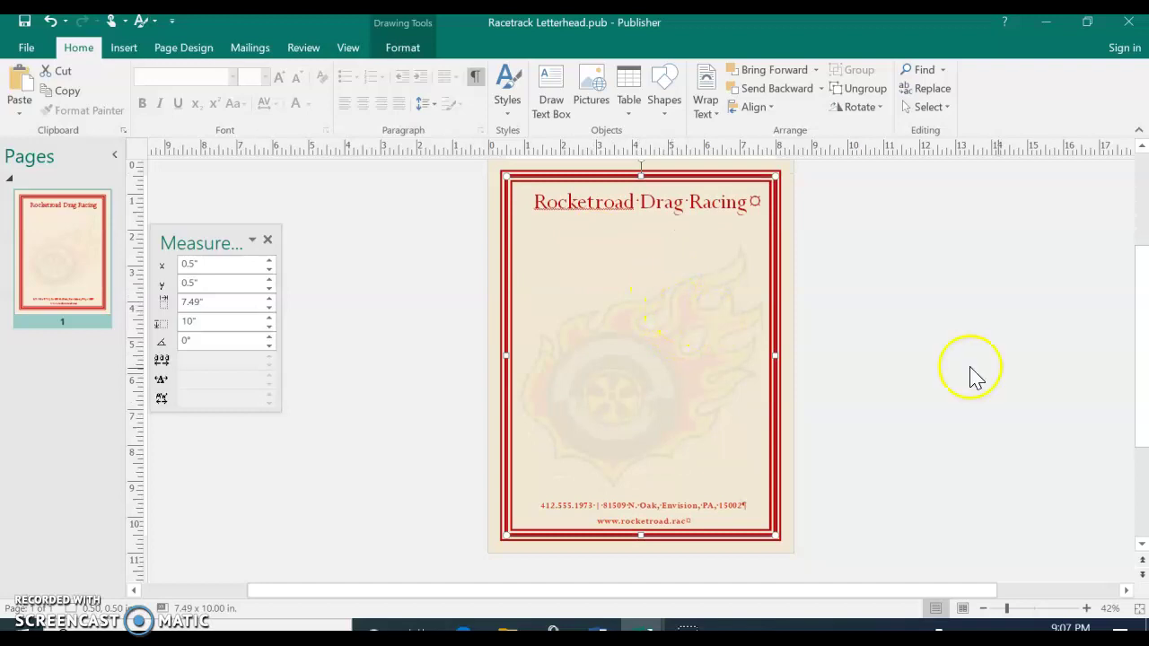
pyautogui.click(1041, 373)
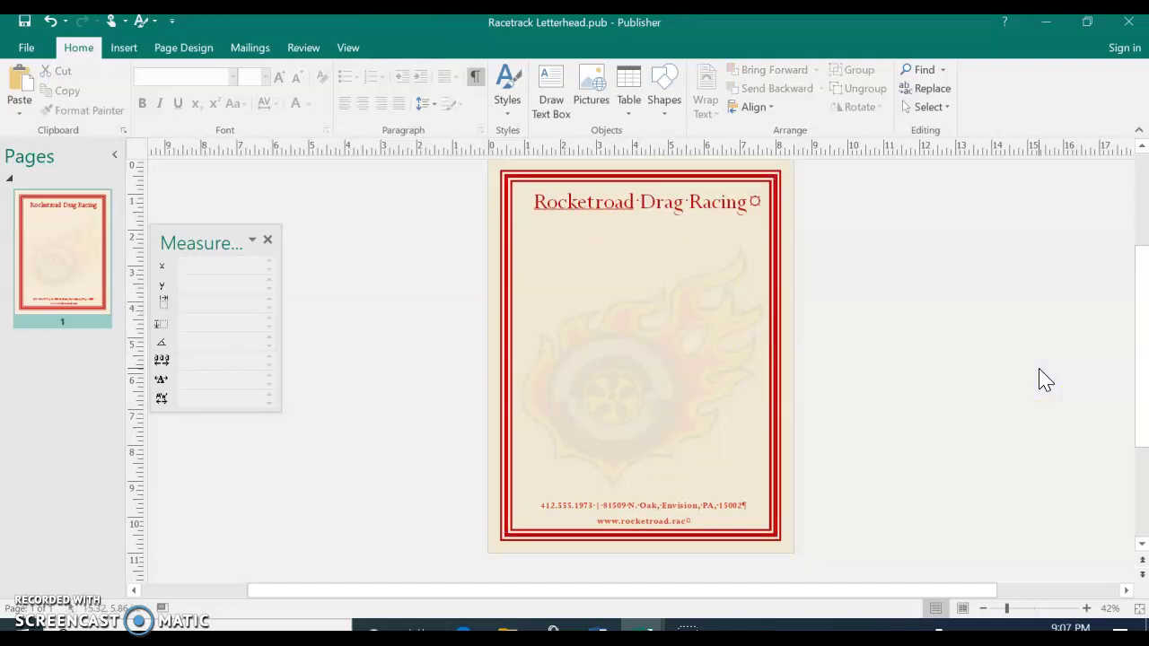
pyautogui.click(124, 48)
pyautogui.click(535, 92)
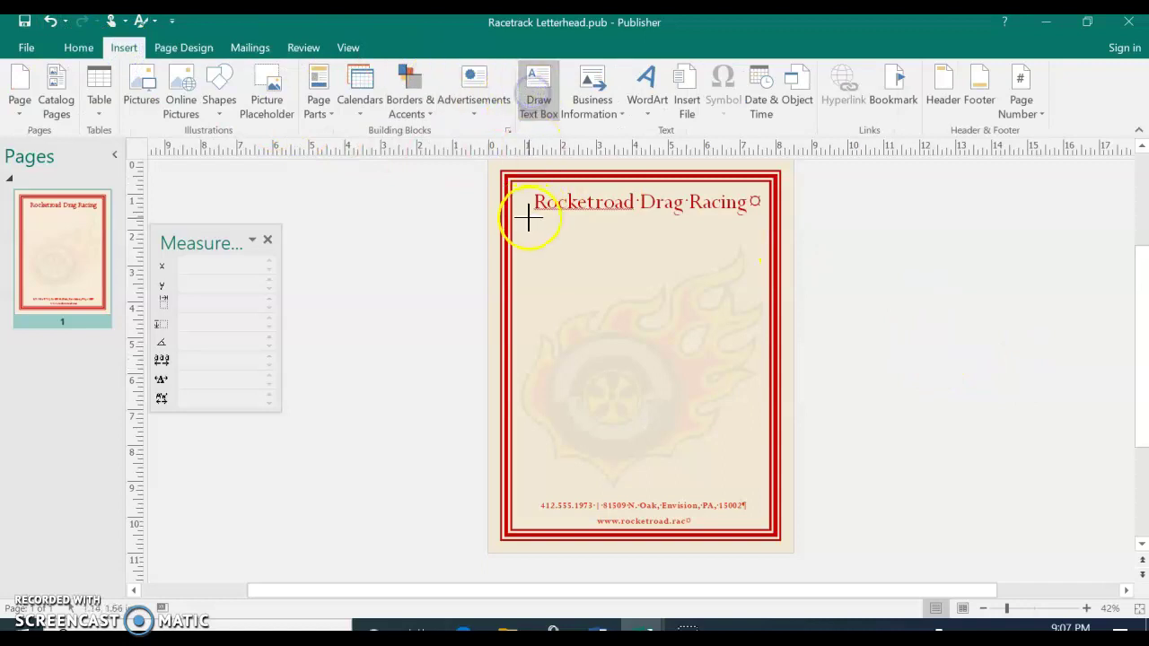
pyautogui.moveTo(517, 222)
pyautogui.mouseDown()
pyautogui.moveTo(619, 266)
pyautogui.moveTo(701, 369)
pyautogui.moveTo(762, 496)
pyautogui.mouseUp()
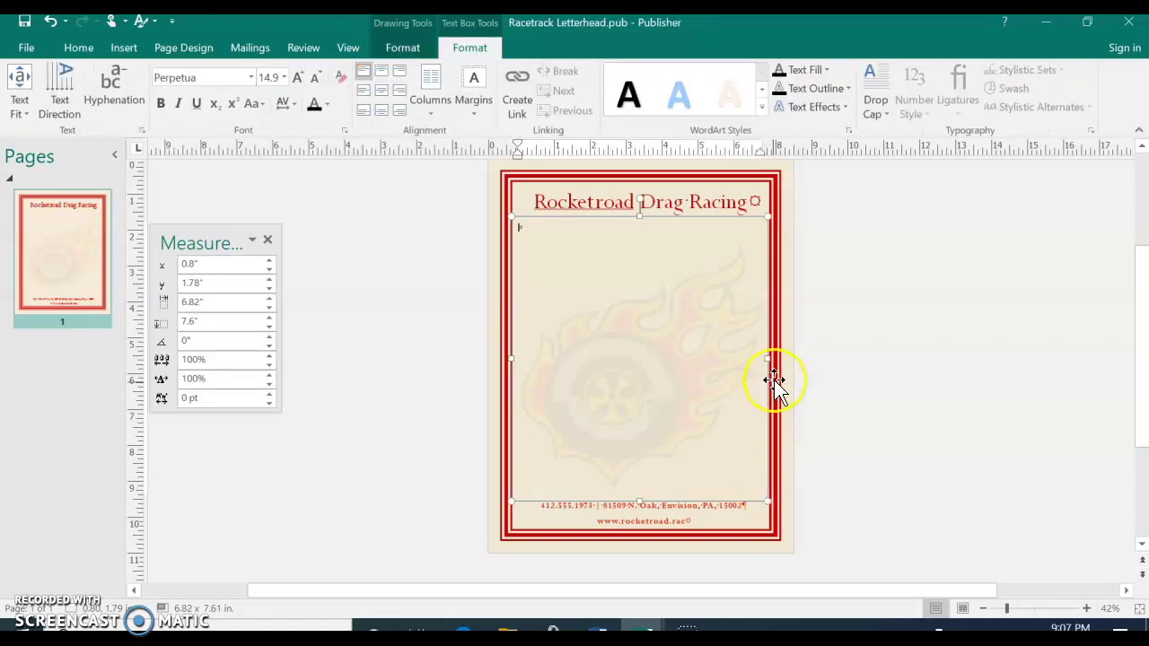
# - Set the new text box's font size to 12 pt and add a left tab near 3.25"
pyautogui.click(718, 332)
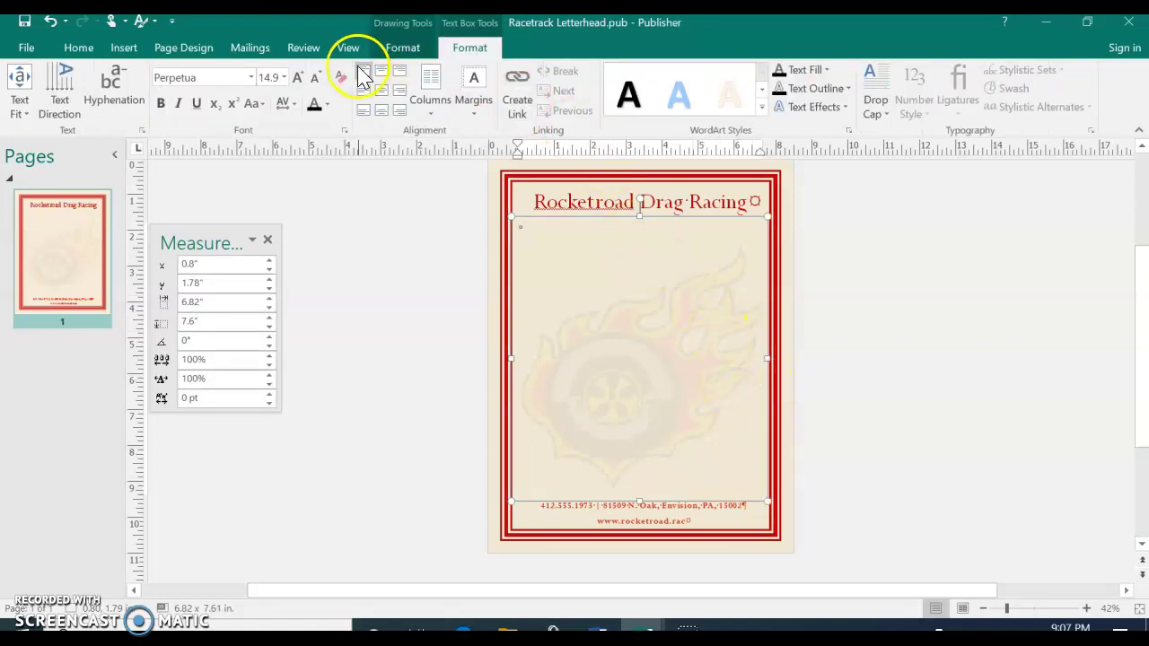
pyautogui.click(284, 77)
pyautogui.click(274, 236)
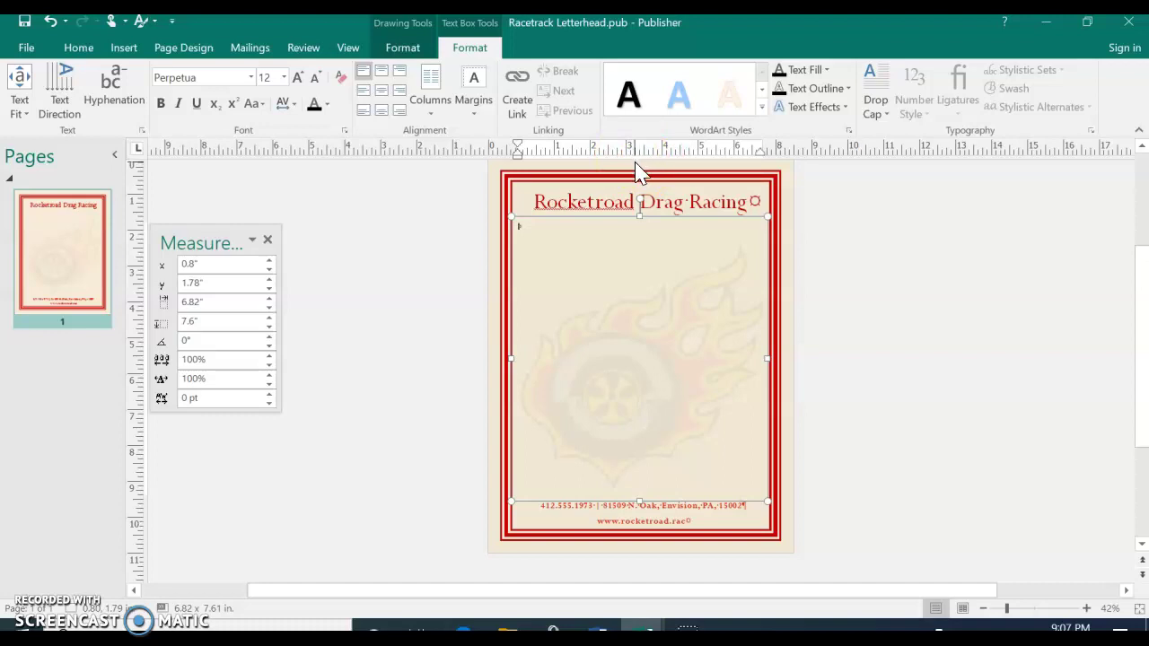
pyautogui.click(637, 153)
pyautogui.click(674, 237)
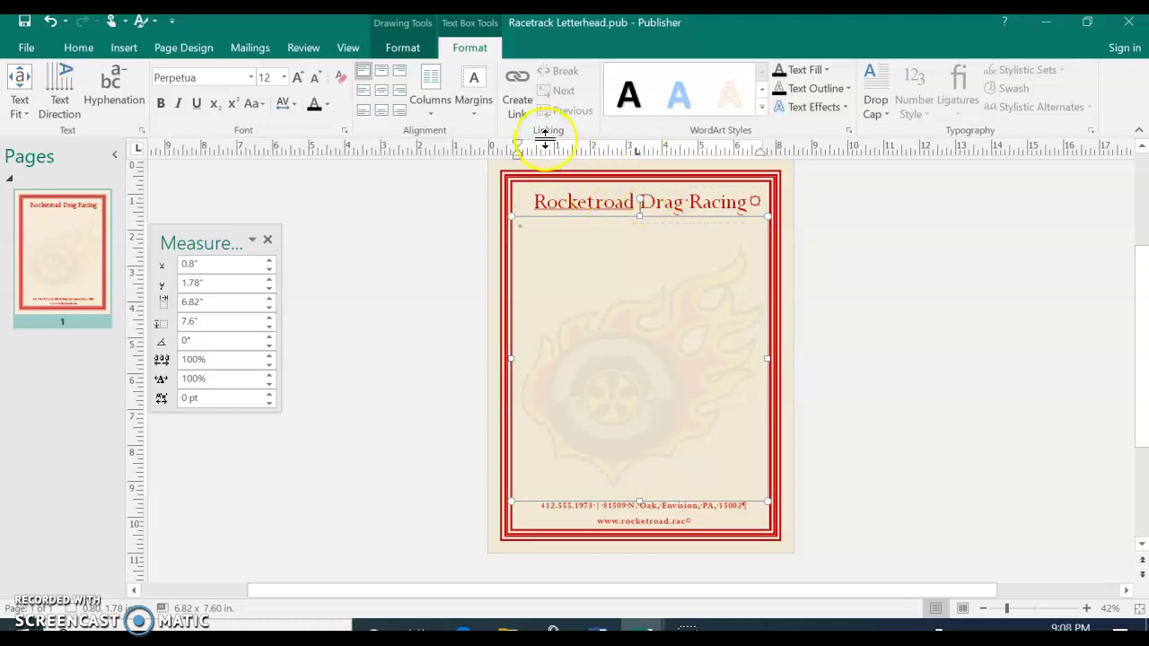
# - Check the 3.25" left tab stop in the Format Paragraph Tabs settings, then cancel
pyautogui.click(77, 48)
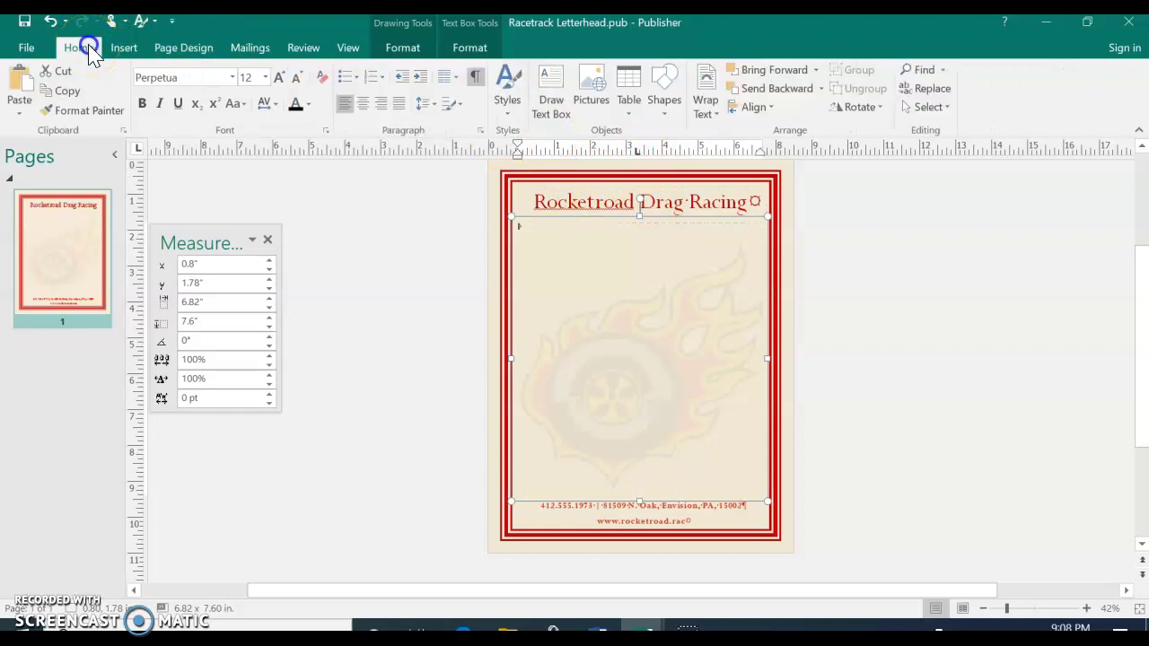
pyautogui.click(481, 131)
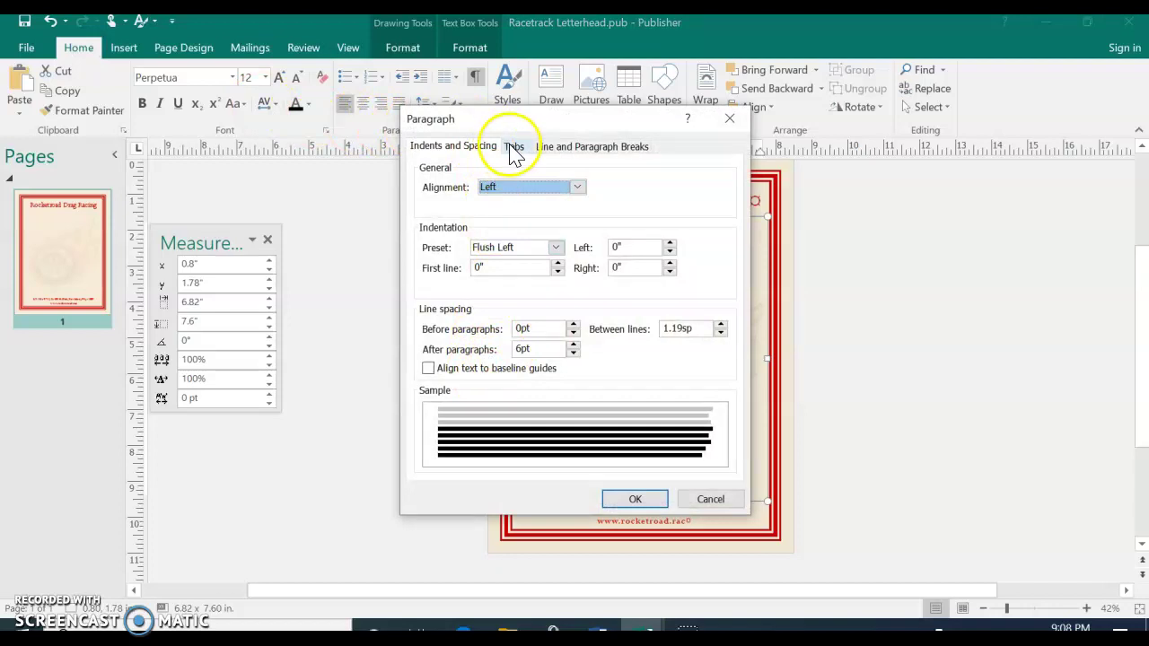
pyautogui.click(514, 148)
pyautogui.click(448, 206)
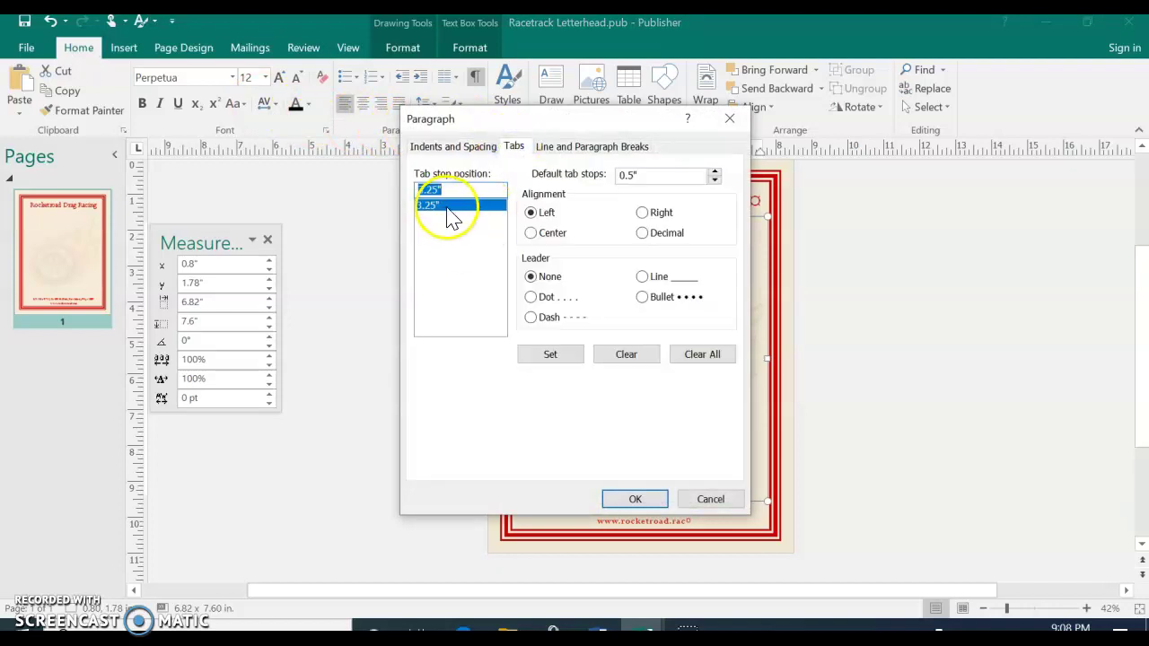
pyautogui.click(721, 505)
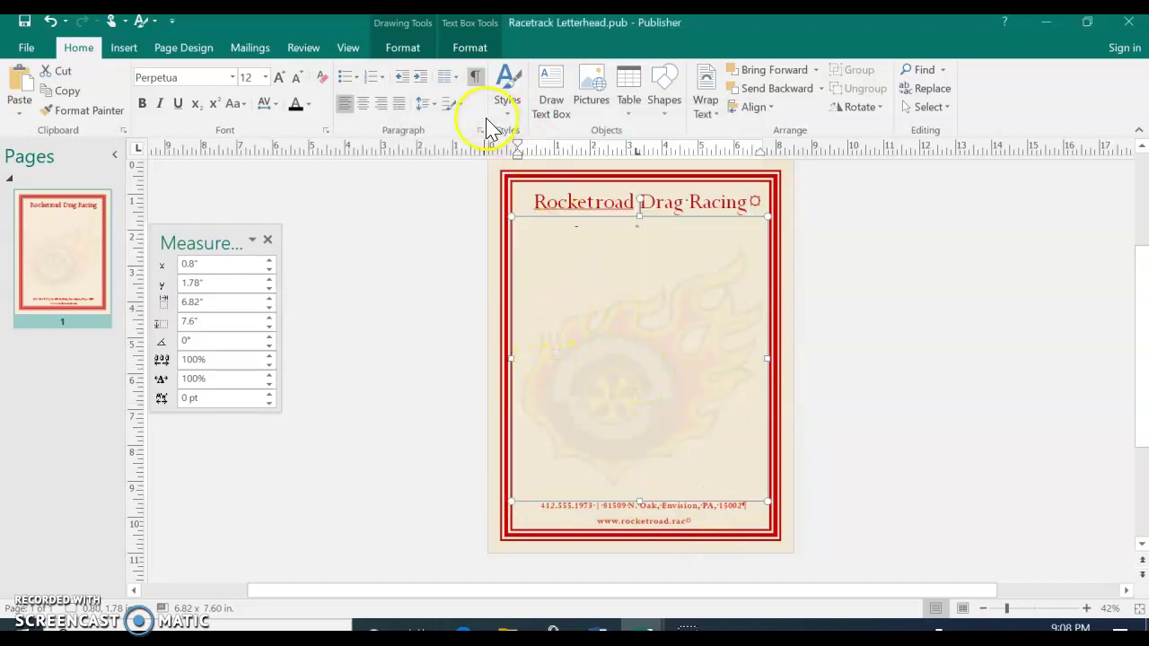
# - Insert today's date in the 'April 9, 2020' format at the 3.25" tab
pyautogui.click(124, 50)
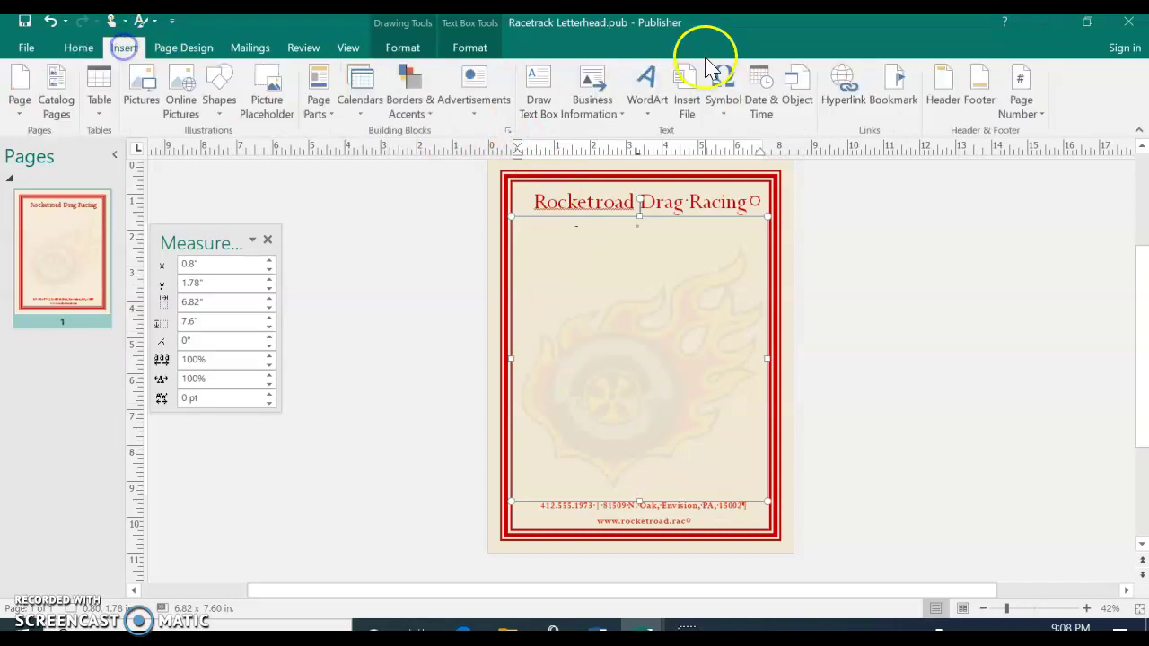
pyautogui.click(765, 106)
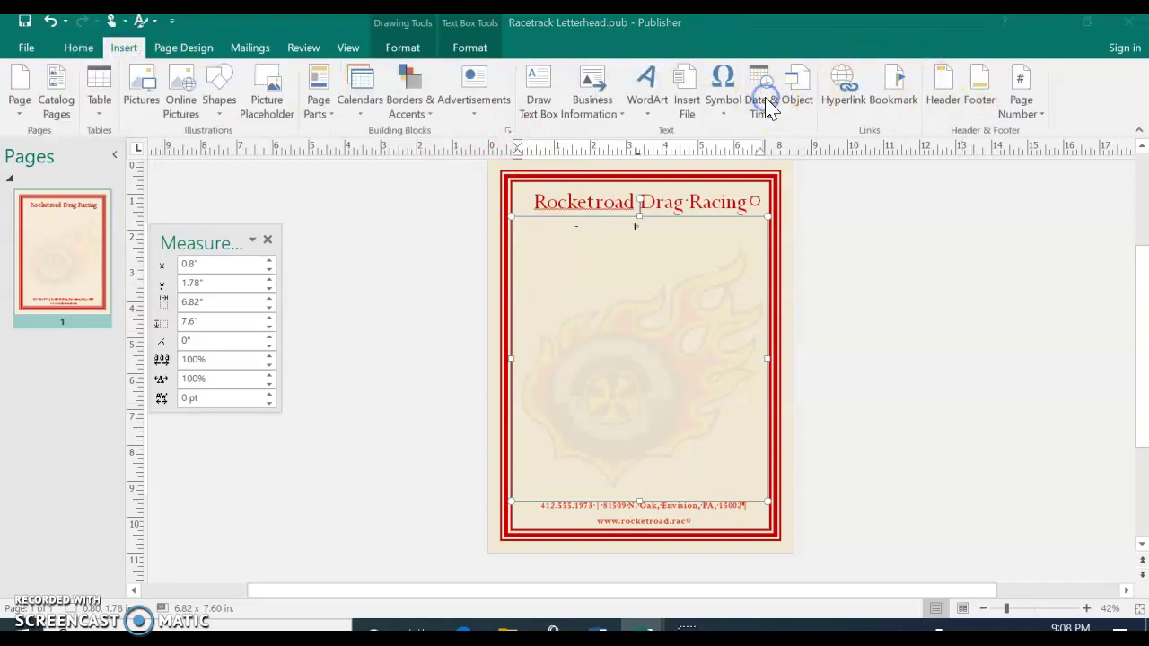
pyautogui.click(458, 250)
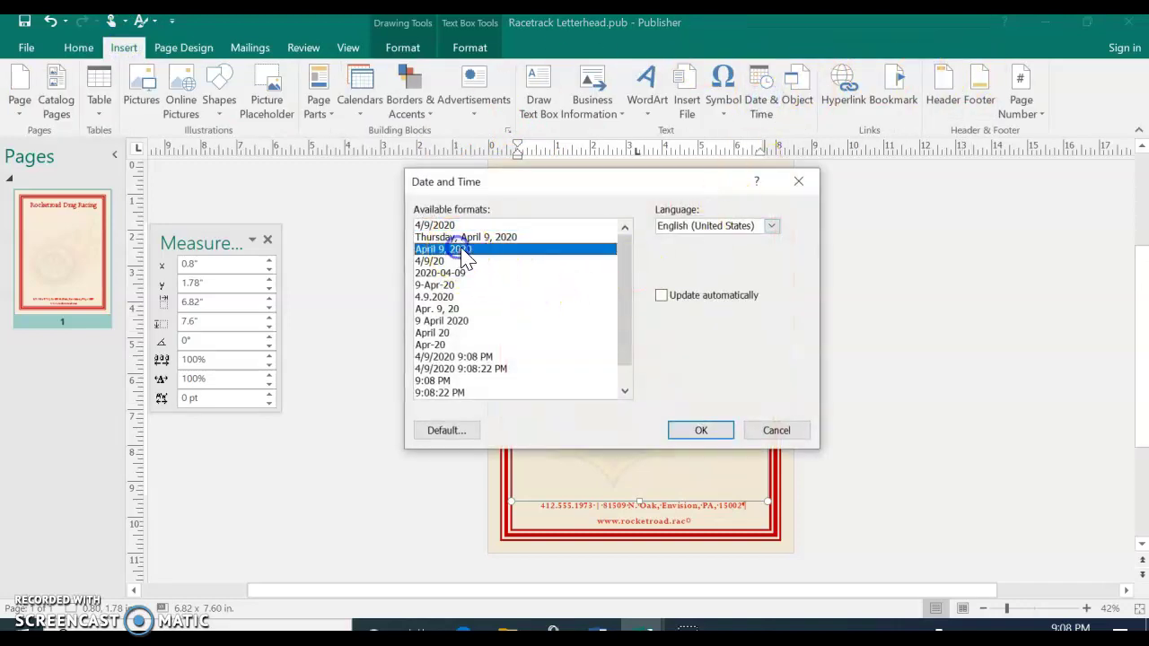
pyautogui.click(700, 430)
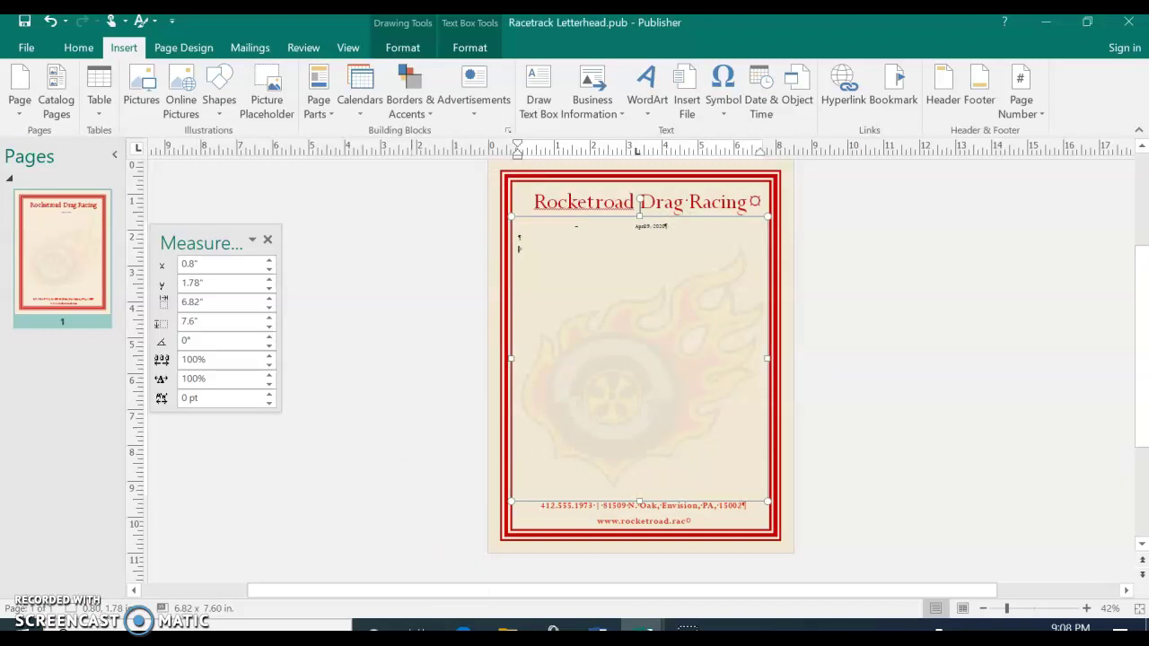
pyautogui.click(615, 464)
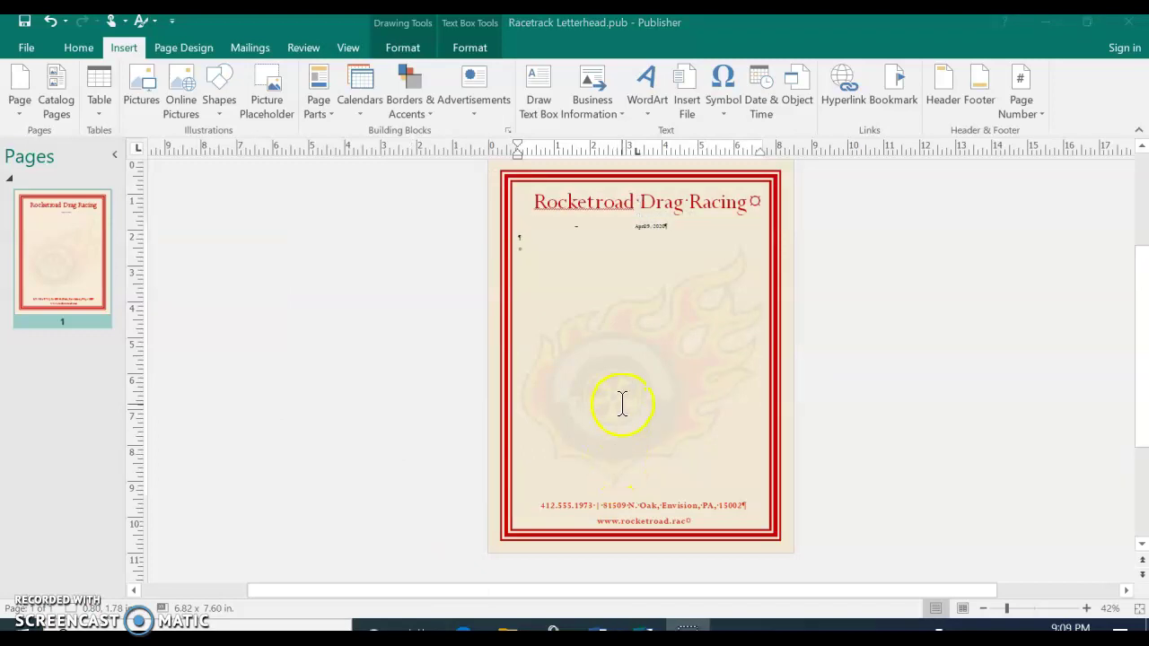
# - Position the body text box at 1" horizontal and 2" vertical in the Measurement panel
pyautogui.click(597, 281)
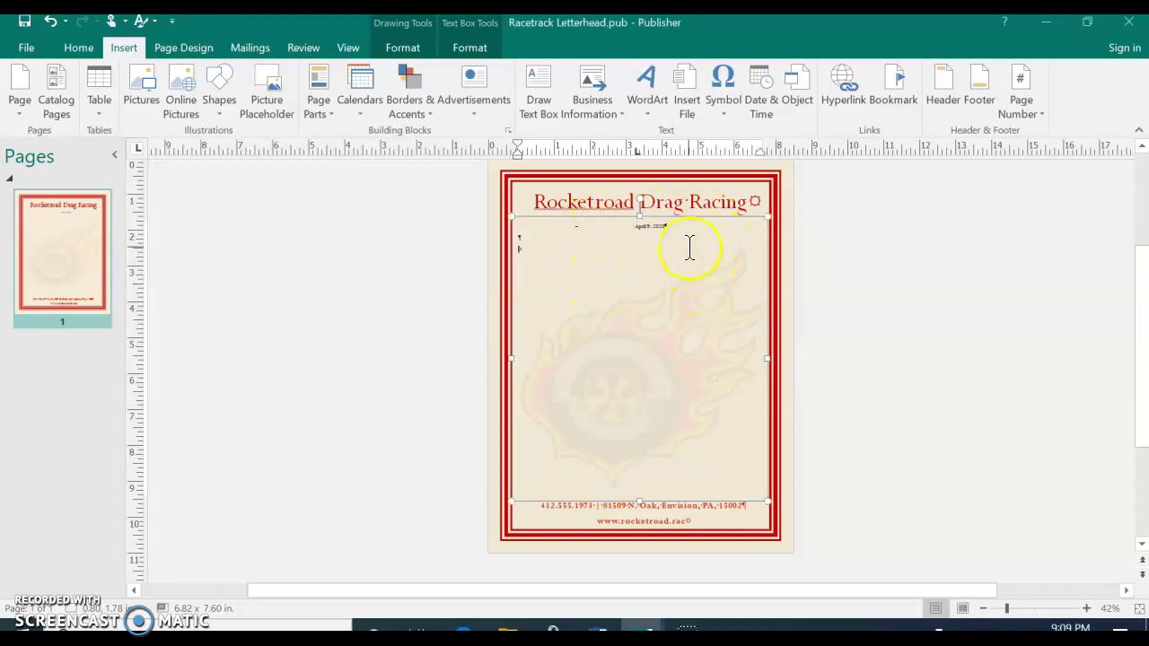
pyautogui.click(405, 48)
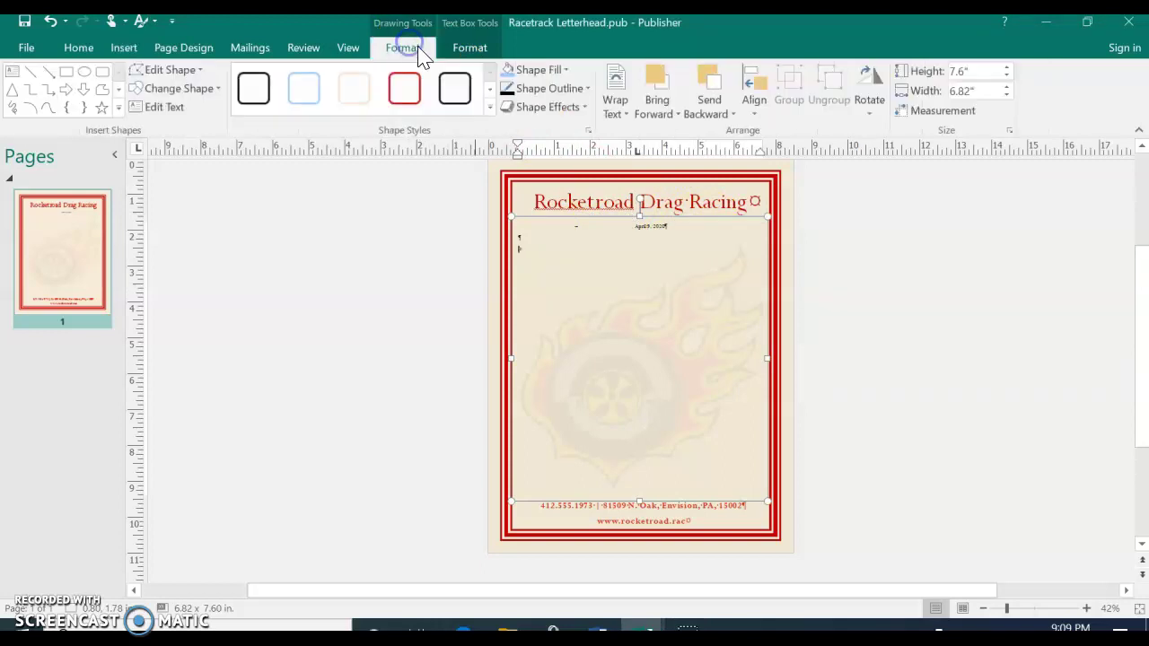
pyautogui.click(943, 111)
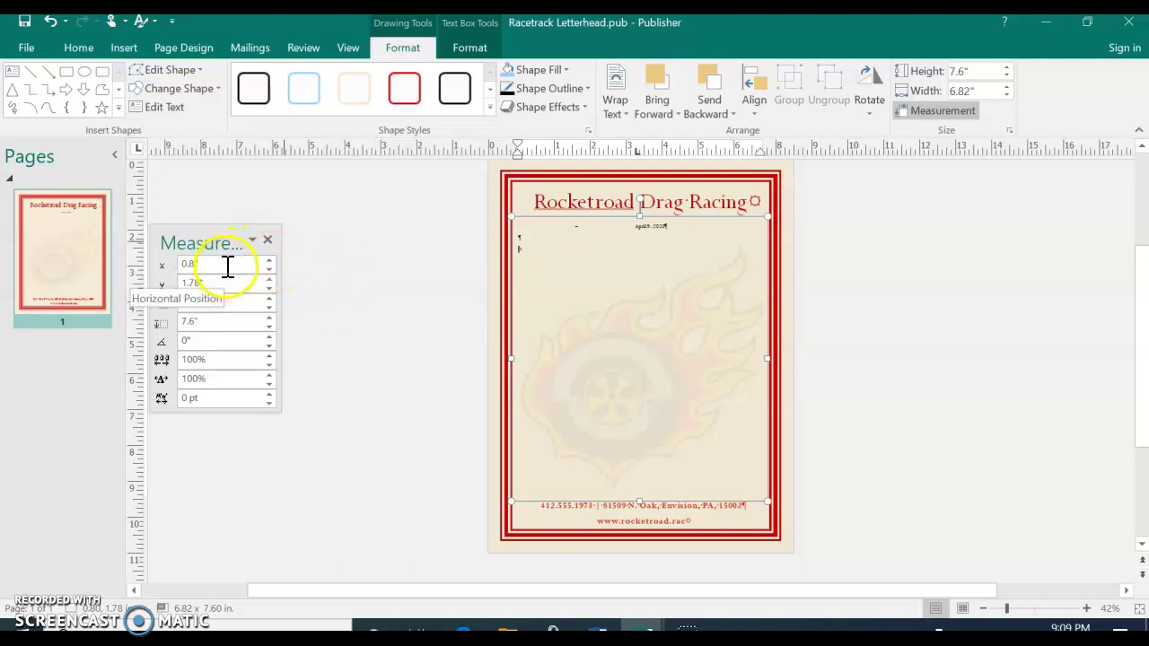
pyautogui.click(269, 262)
pyautogui.click(268, 262)
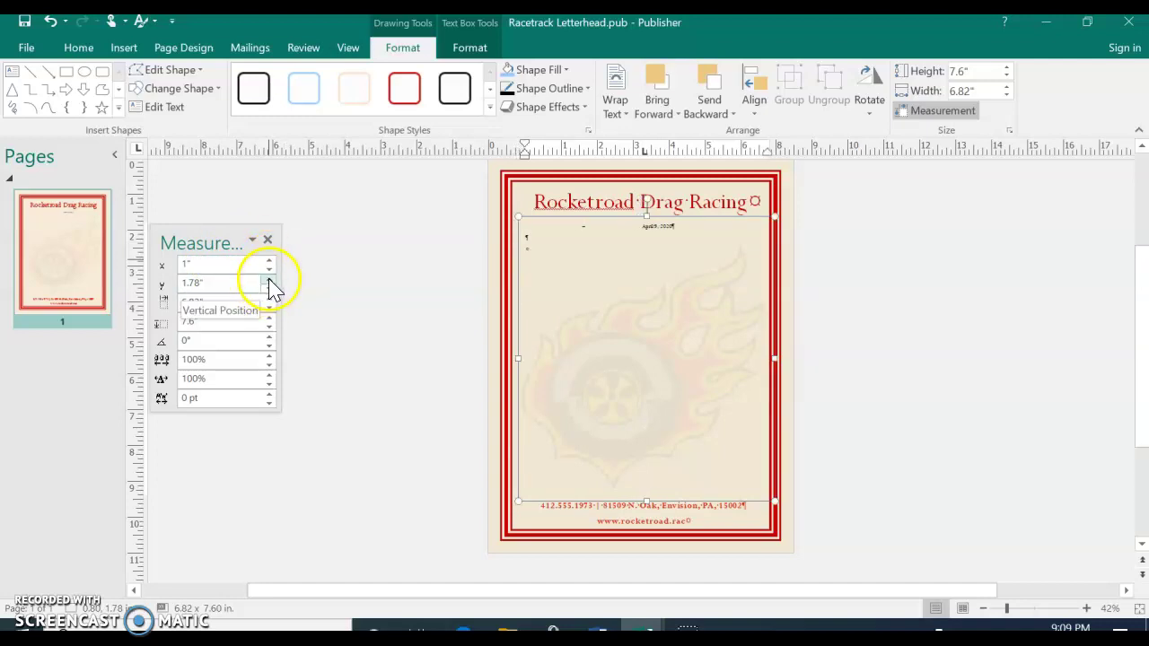
pyautogui.click(269, 280)
pyautogui.click(268, 280)
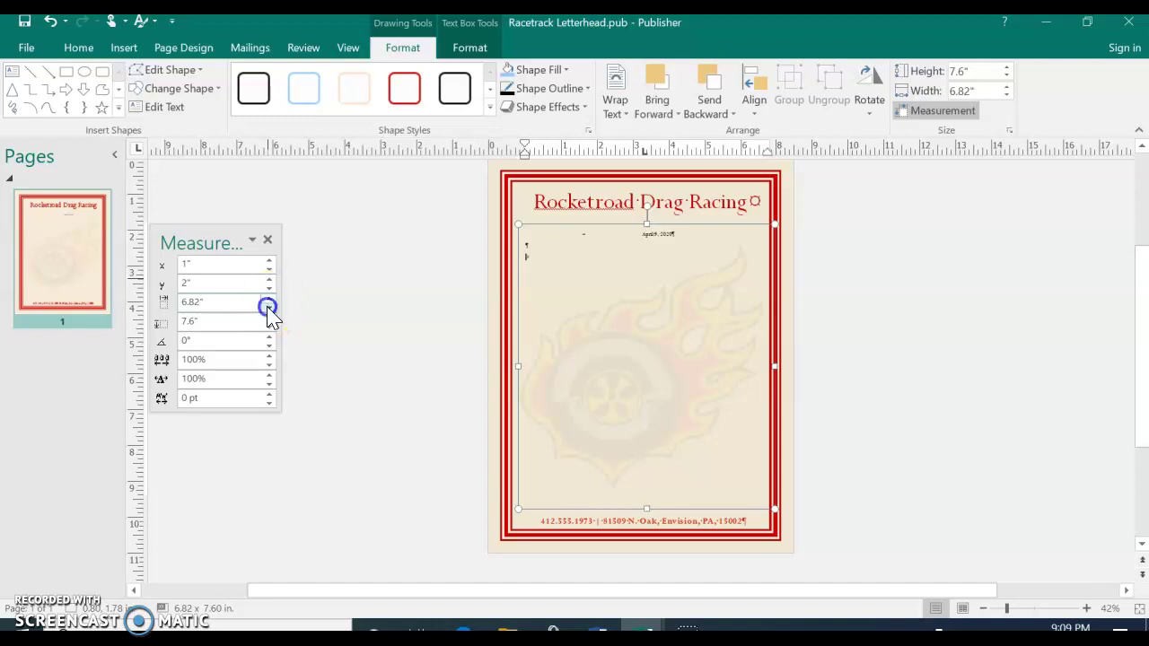
# - Resize the body text box to 6.5" wide by 7.25" tall
pyautogui.click(268, 307)
pyautogui.click(269, 307)
pyautogui.click(268, 307)
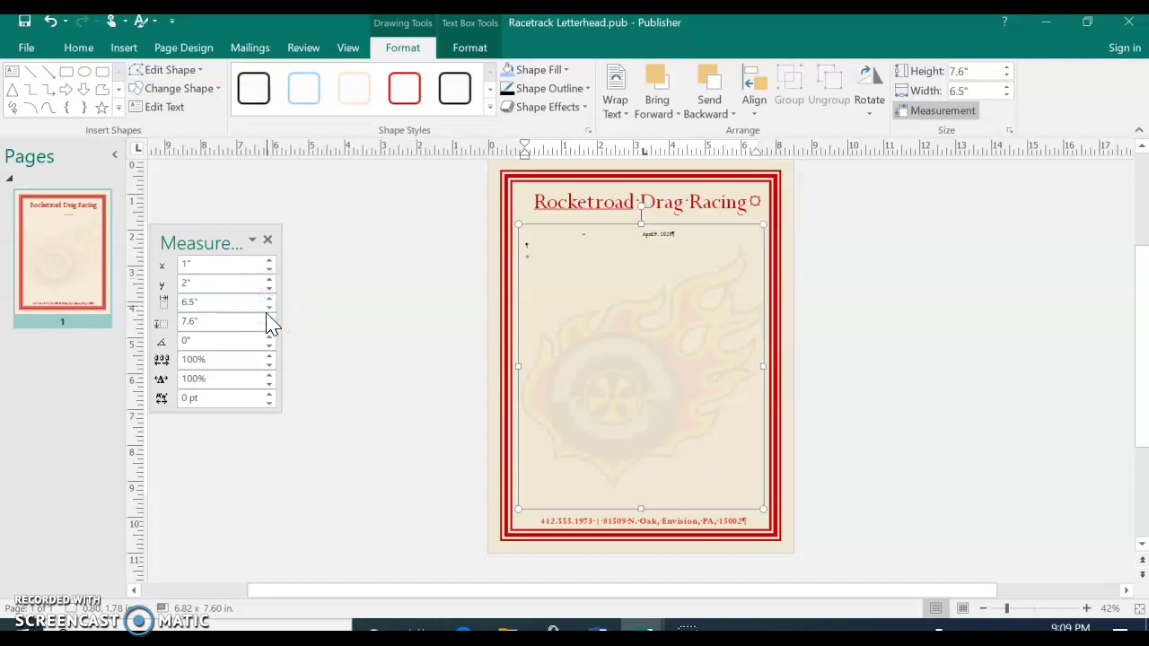
pyautogui.click(199, 327)
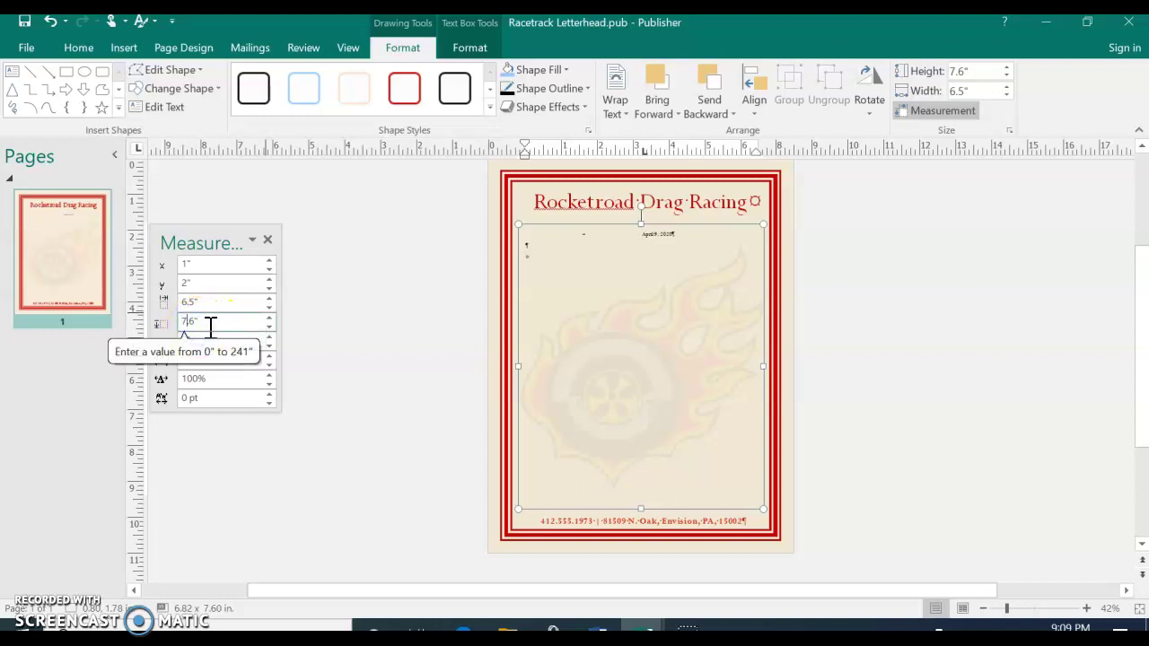
pyautogui.press('Delete')
pyautogui.press('Delete')
pyautogui.press('Delete')
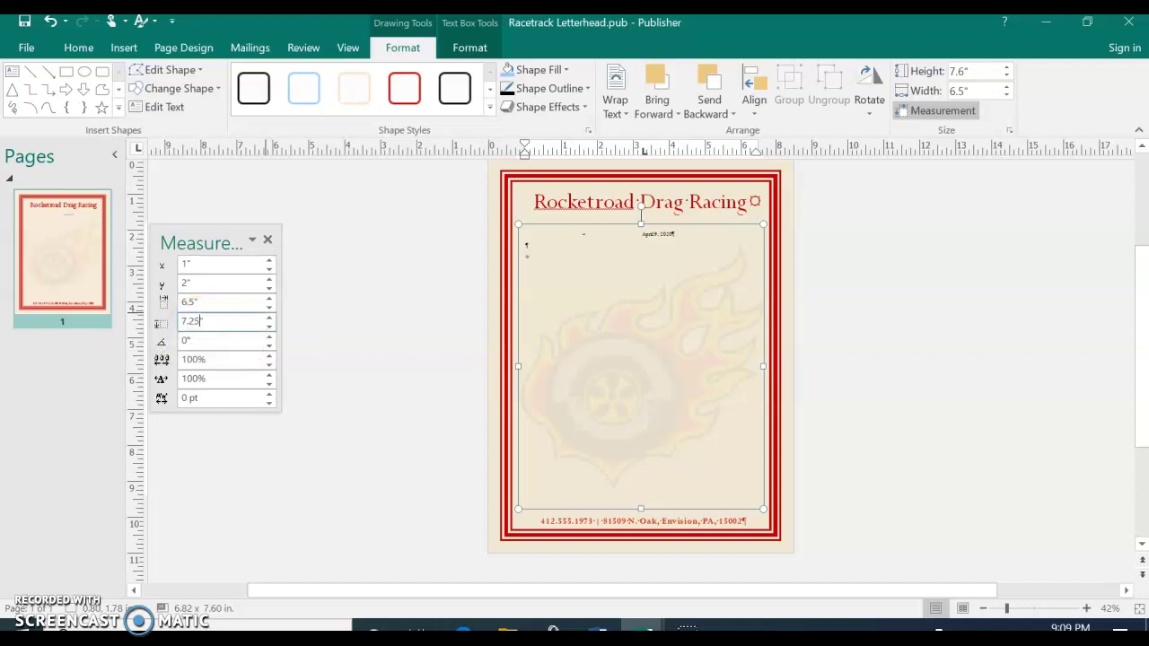
pyautogui.click(413, 323)
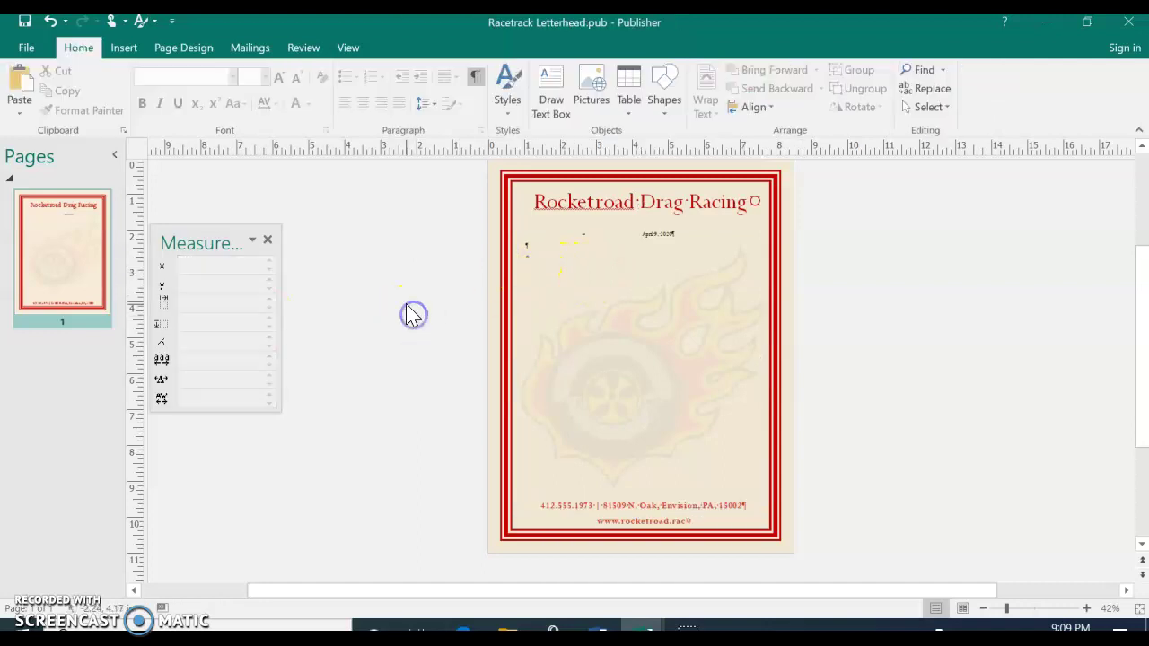
pyautogui.click(594, 269)
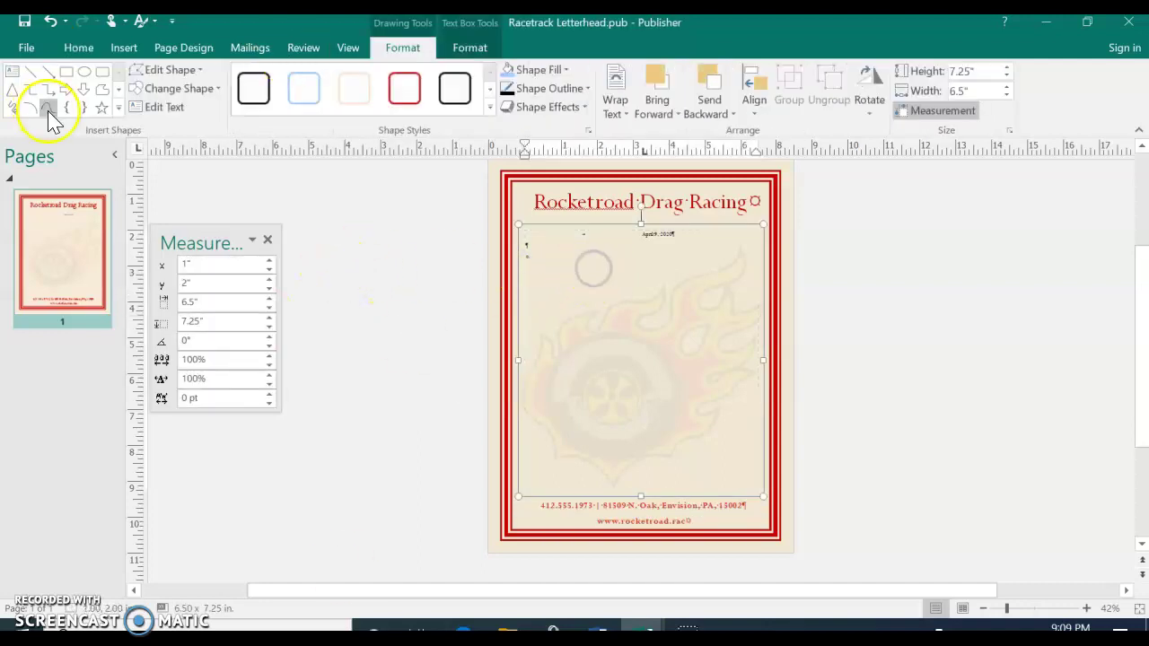
pyautogui.click(268, 241)
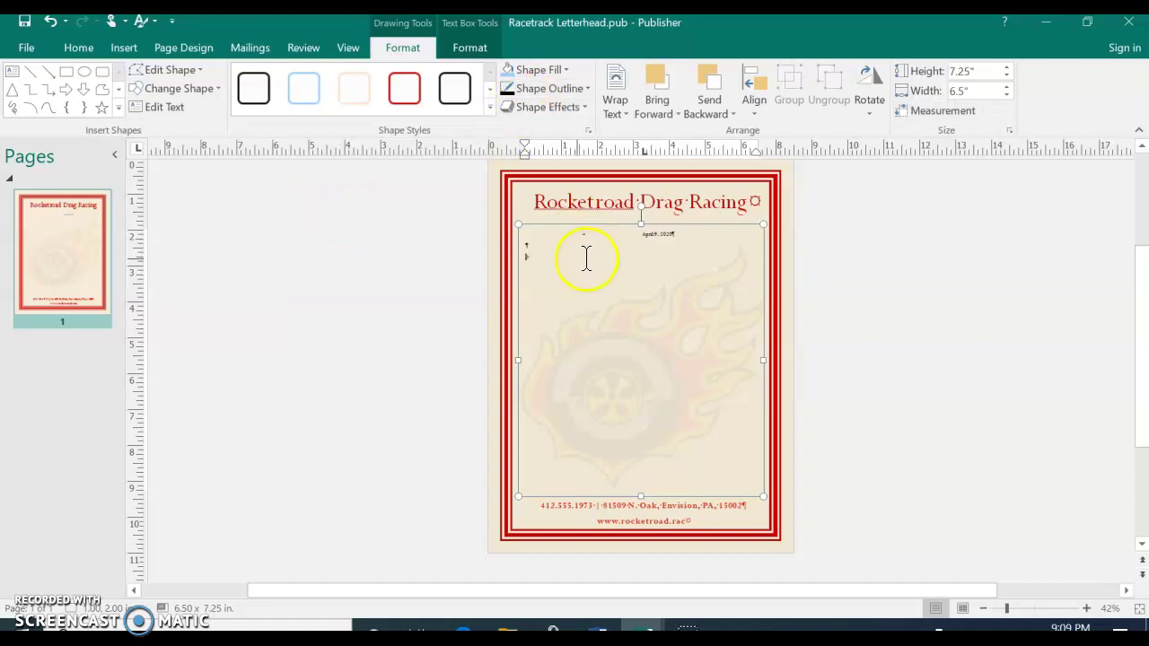
# - Set spacing after paragraphs to 0pt for all the body text
pyautogui.hotkey('ctrl', 'a')
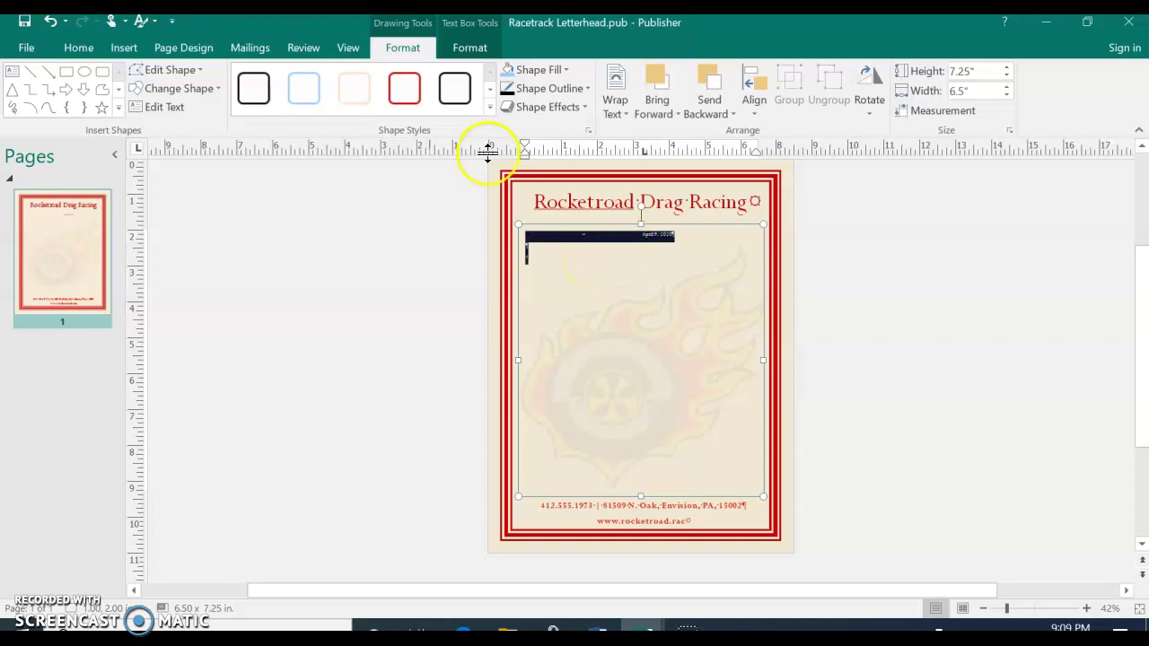
pyautogui.click(82, 48)
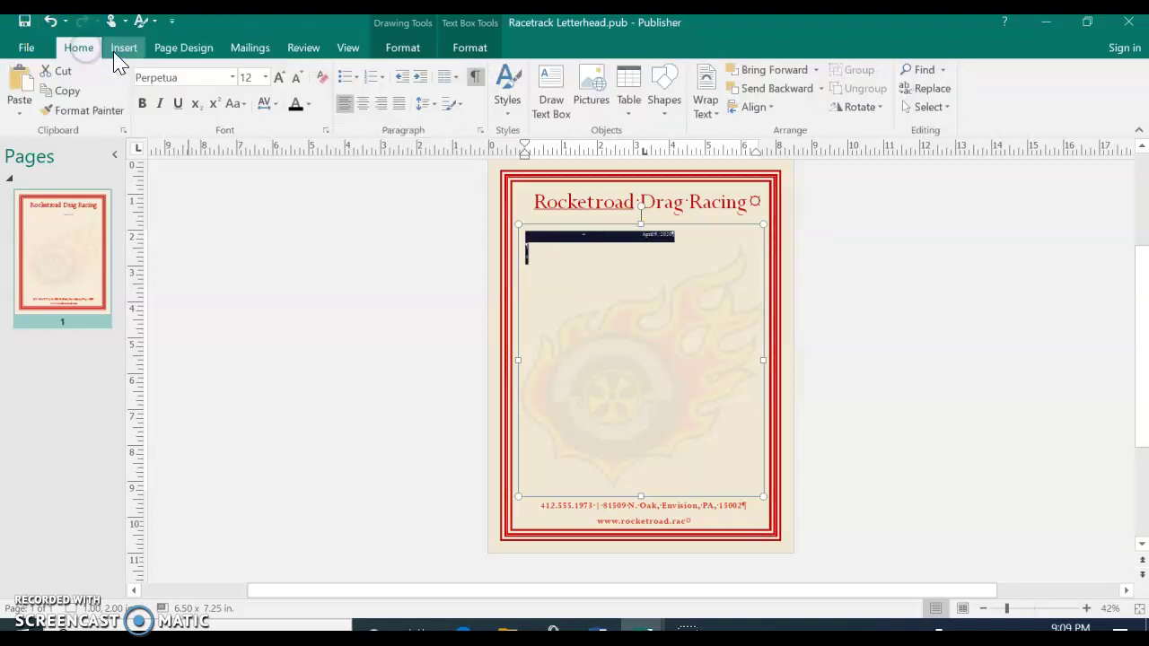
pyautogui.click(480, 132)
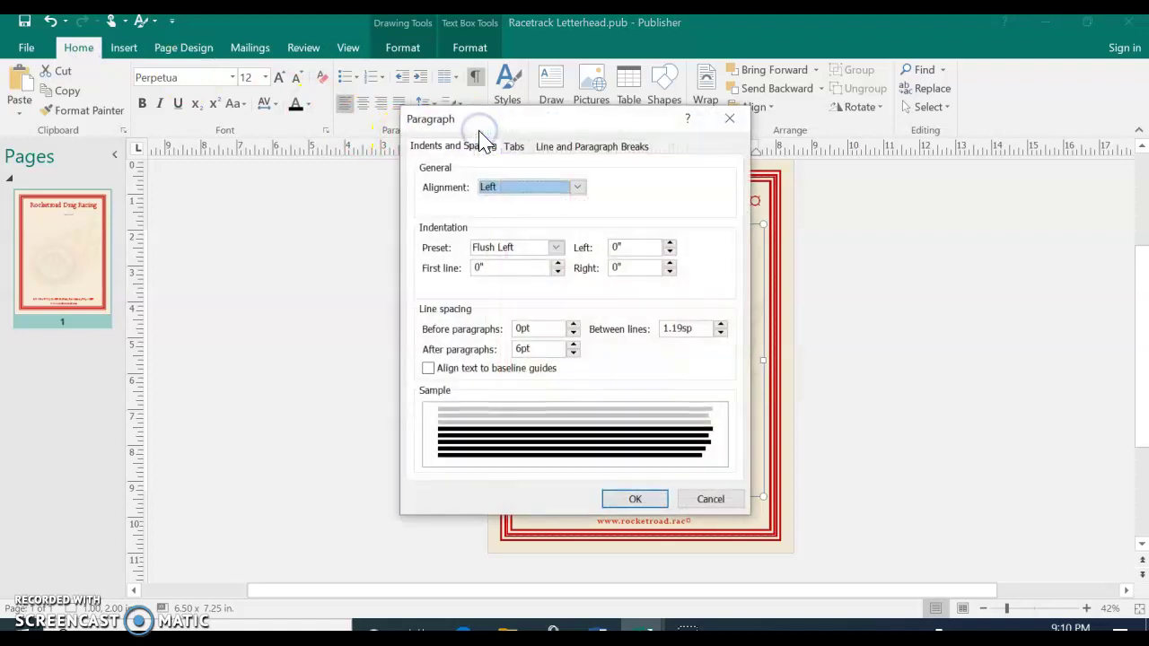
pyautogui.click(573, 354)
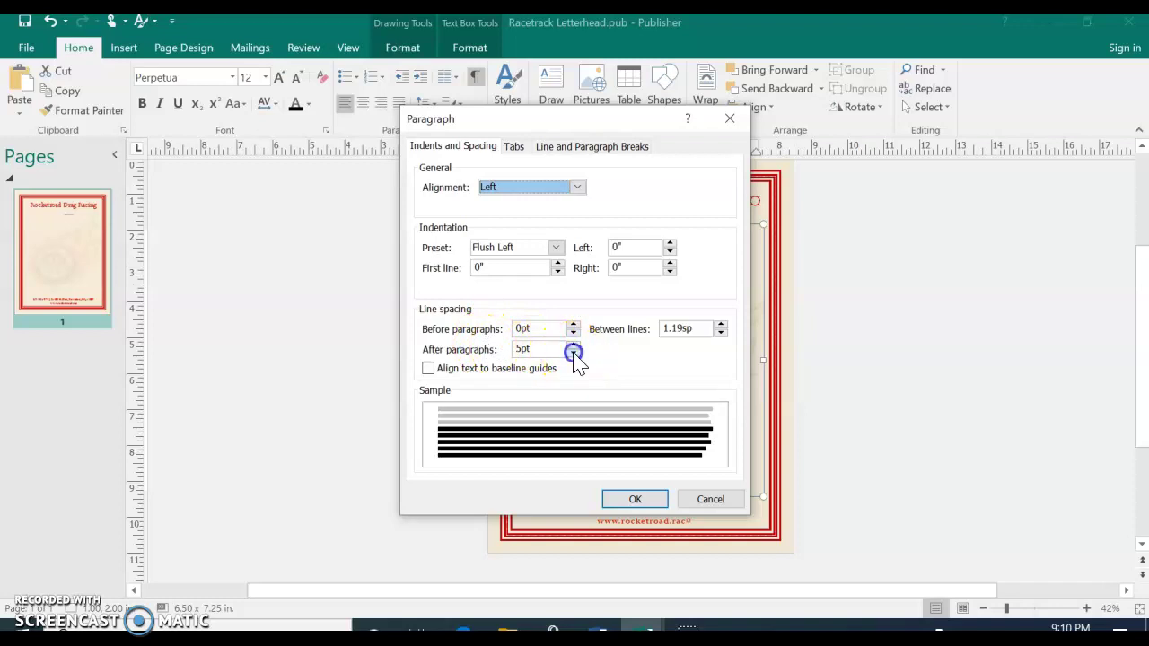
pyautogui.click(573, 354)
pyautogui.click(572, 354)
pyautogui.click(658, 508)
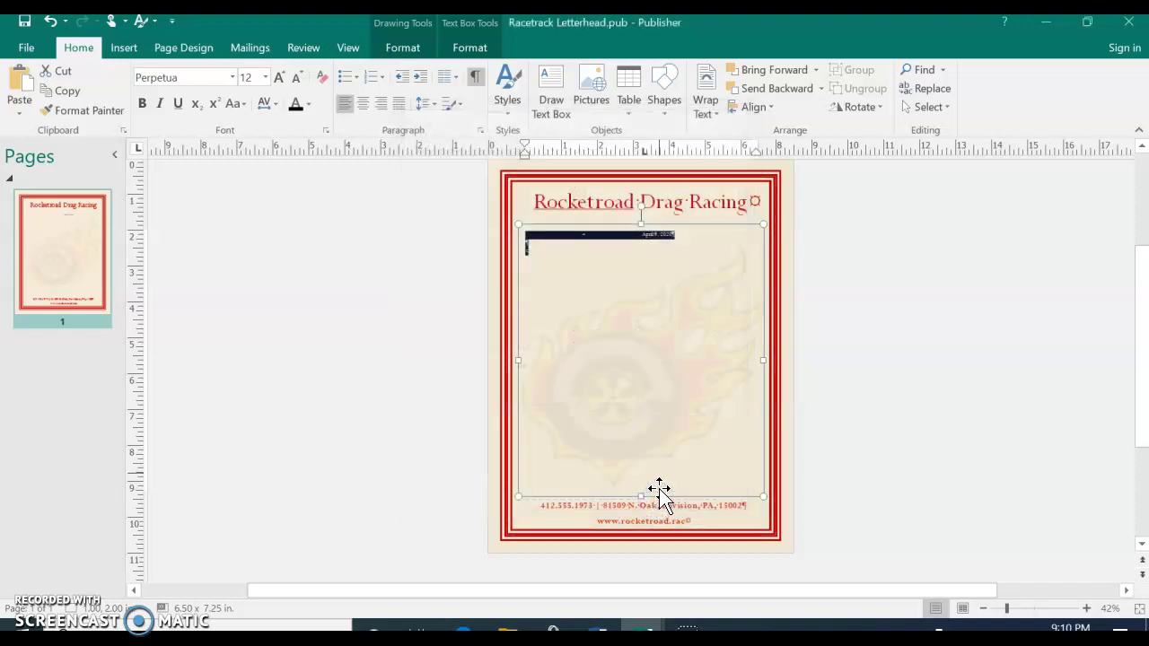
pyautogui.click(573, 278)
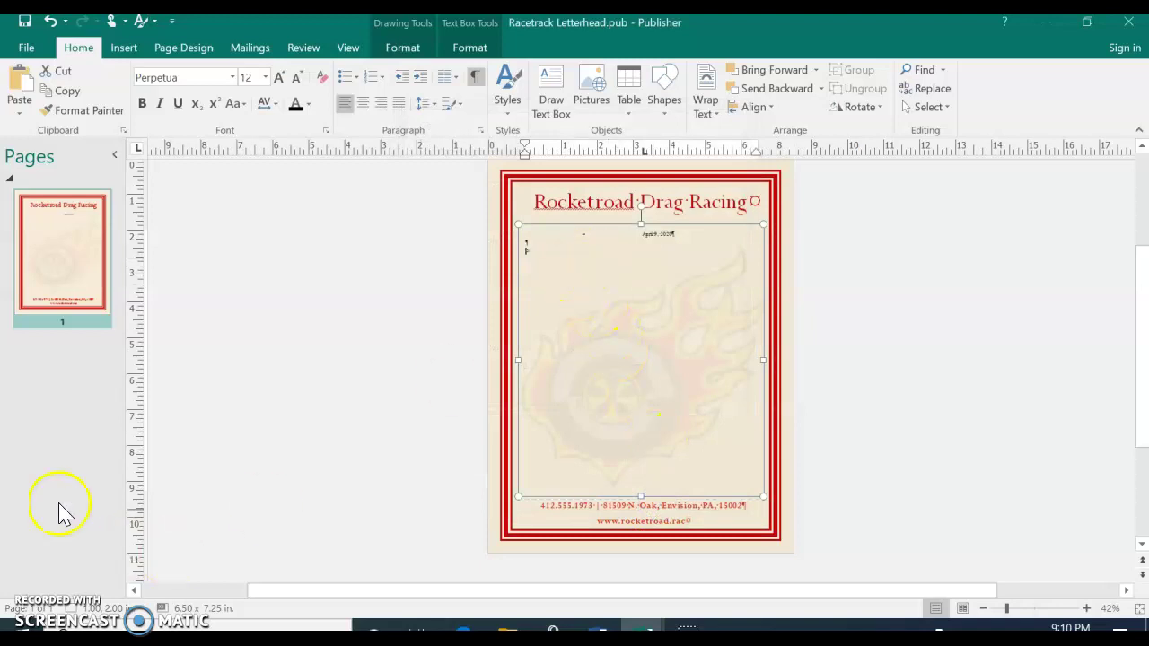
pyautogui.click(694, 372)
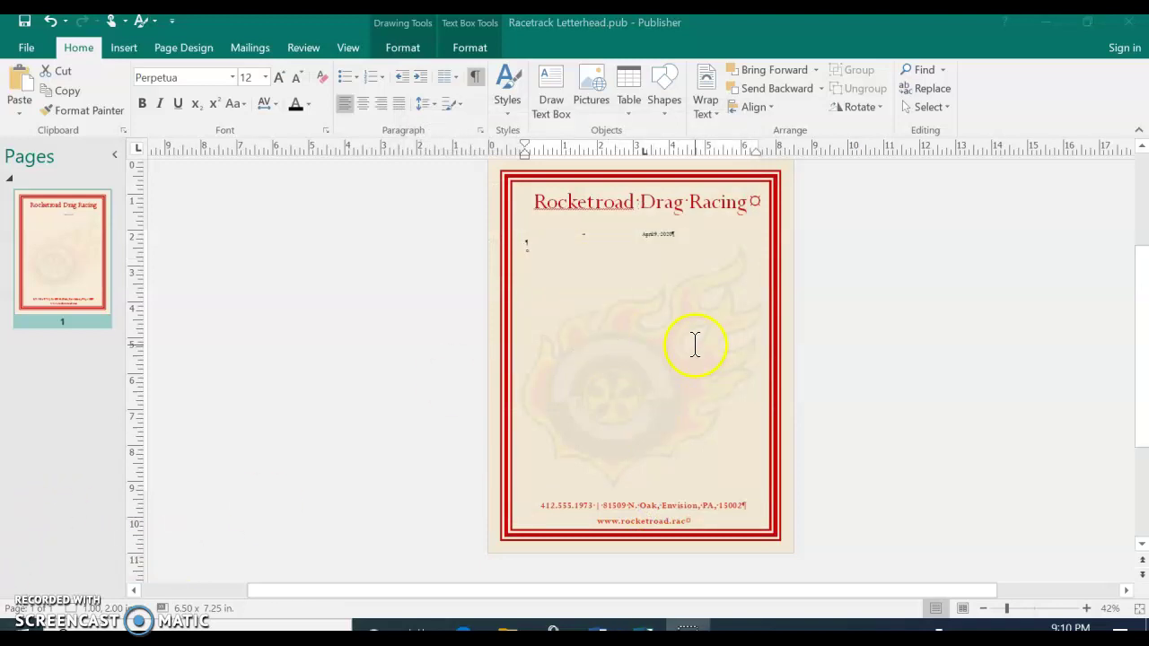